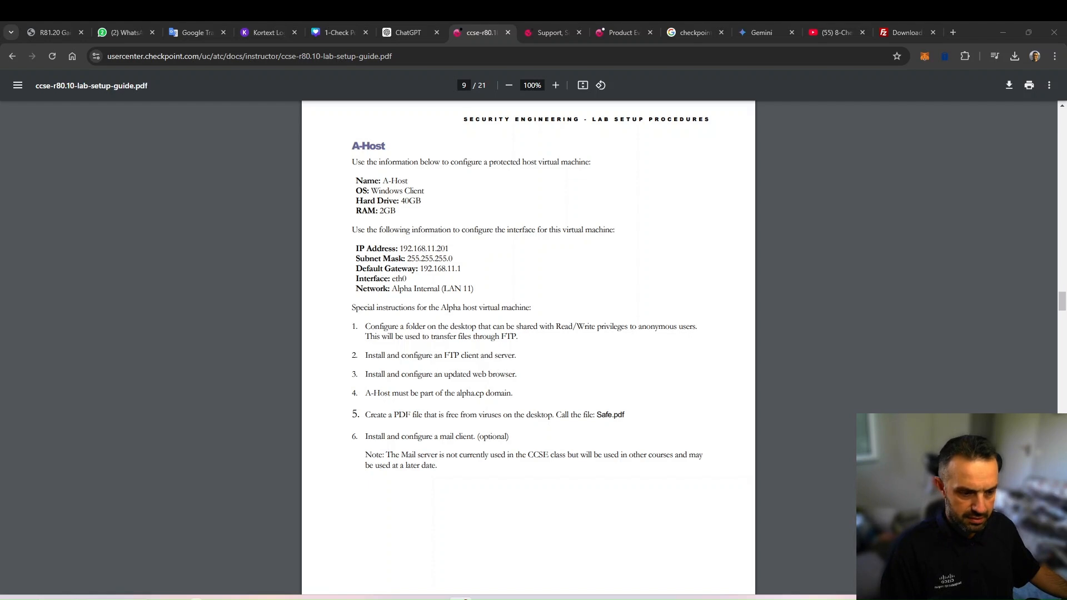
Switch to the A-LDAP virtual machine in VMware Workstation and advance its Add Roles and Features wizard to the server roles page
mouse_move(435, 597)
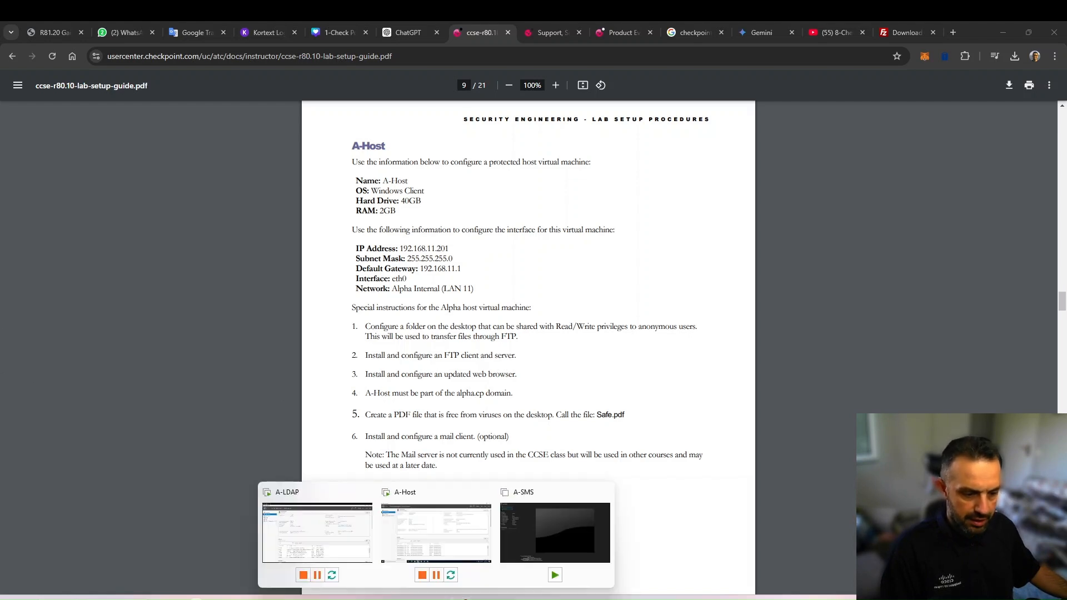
left_click(324, 538)
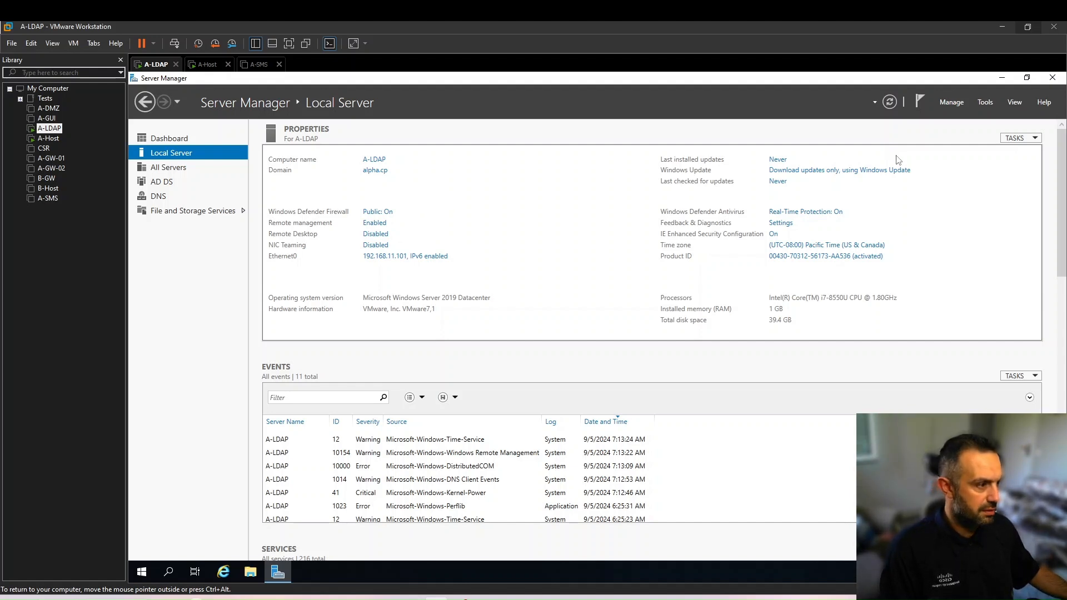
left_click(952, 102)
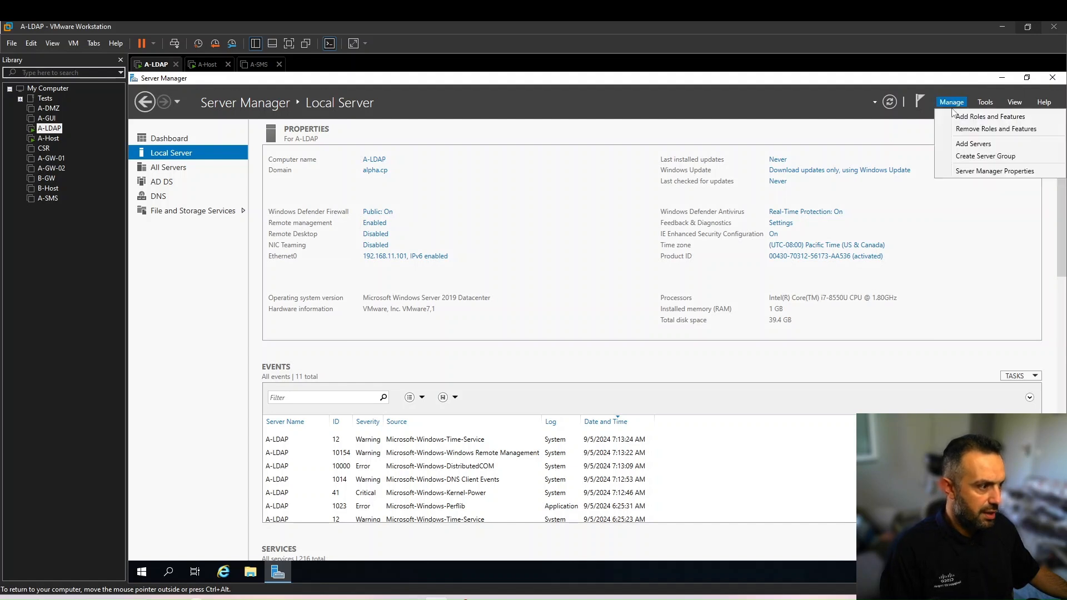
left_click(1006, 121)
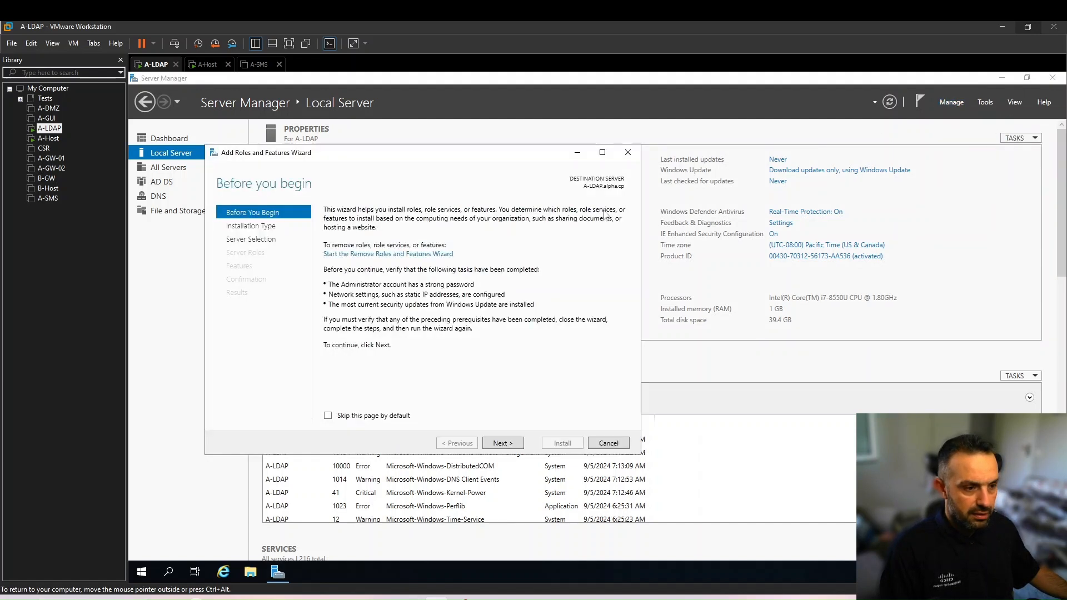
left_click(493, 445)
left_click(497, 444)
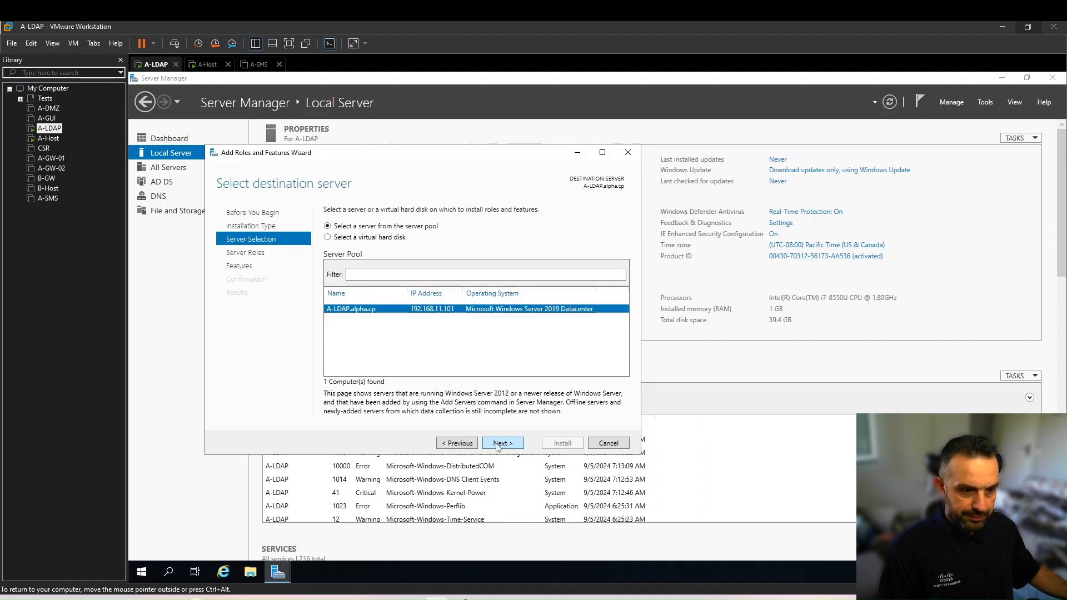
left_click(497, 444)
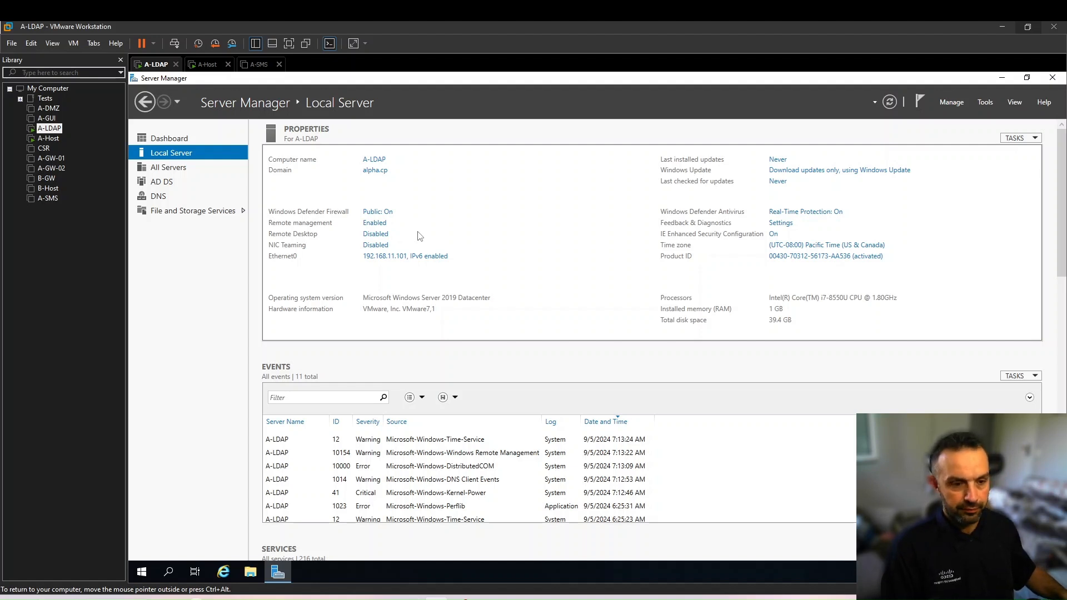
Switch to the A-Host virtual machine and check its IP configuration with ipconfig in PowerShell
left_click(49, 138)
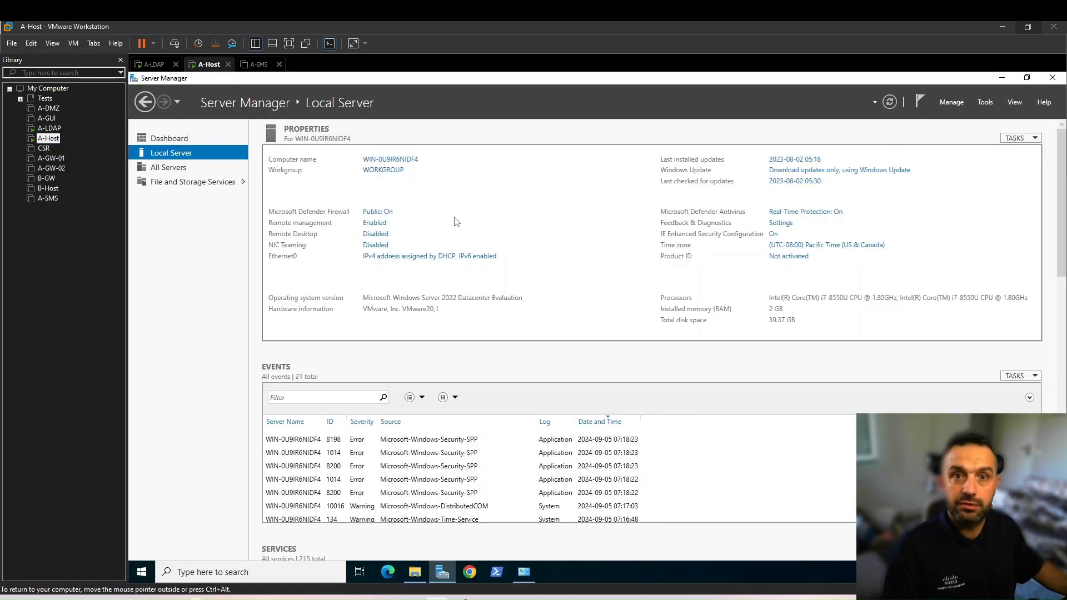
left_click(497, 571)
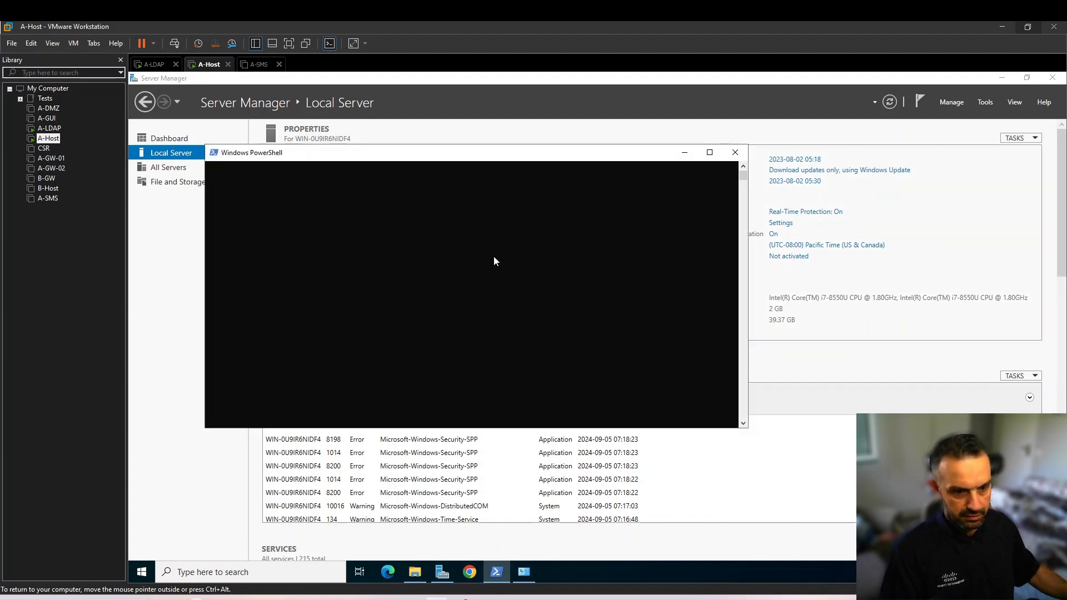
type("ipconfig")
key("Return")
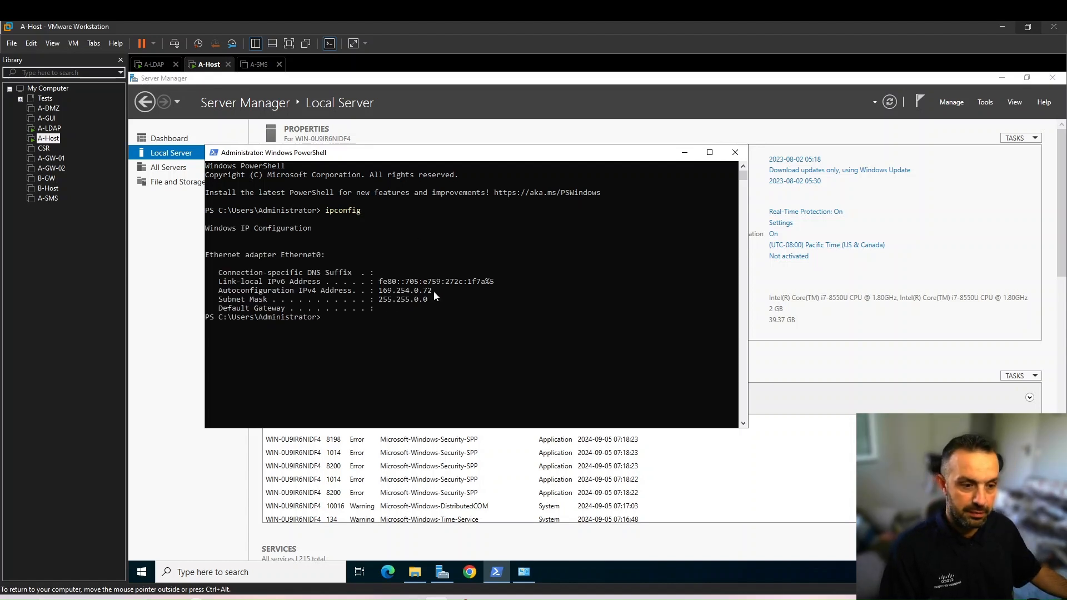
left_click_drag(384, 174, 410, 278)
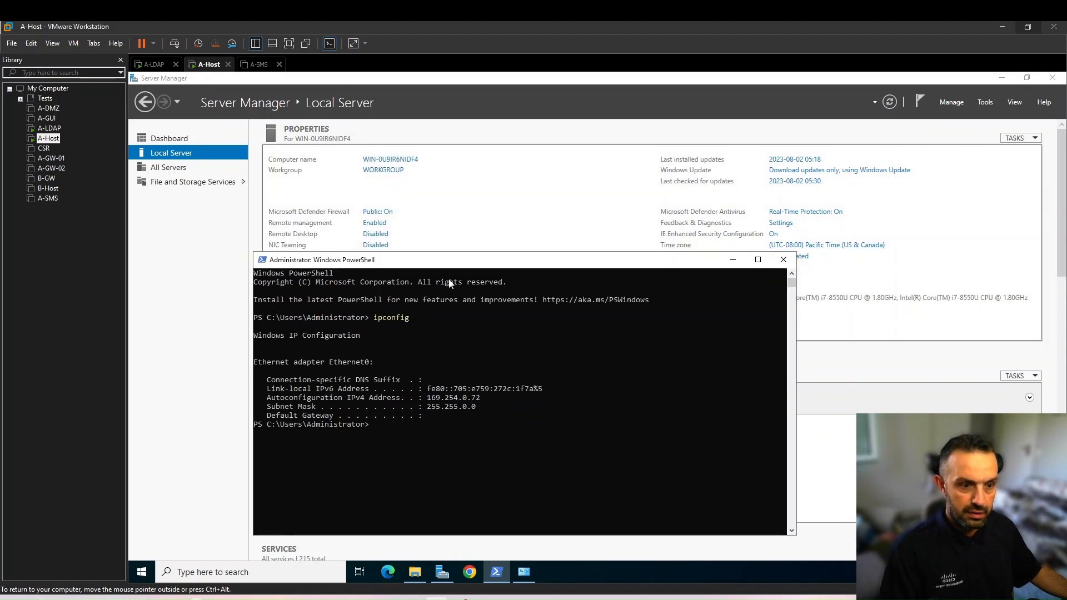
Open the IPv4 properties of A-Host's Ethernet0 adapter and choose to use a manually specified IP address
left_click(491, 204)
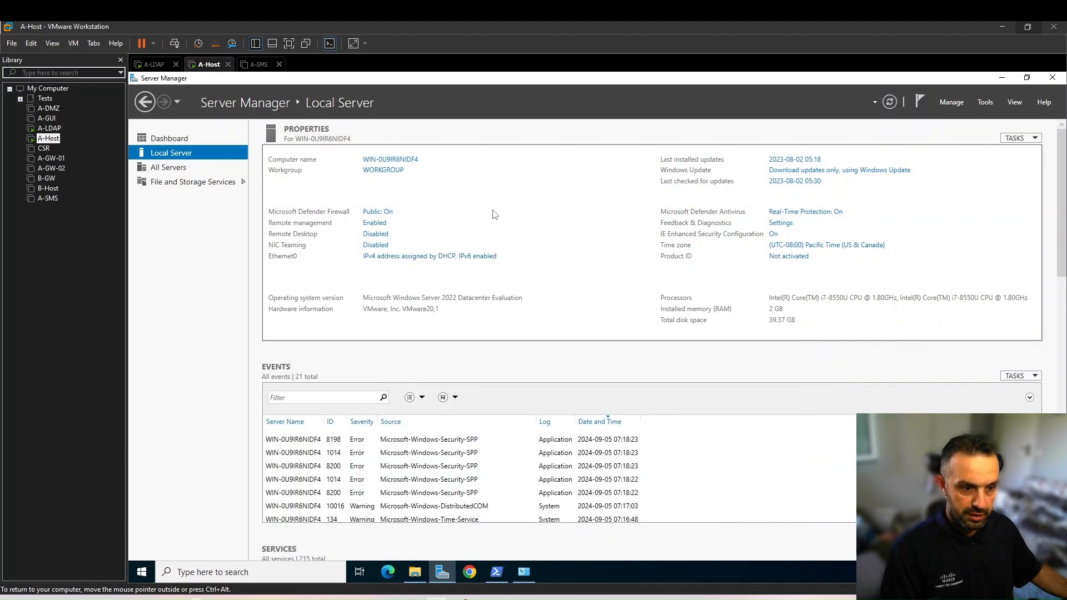
left_click(388, 256)
double_click(367, 234)
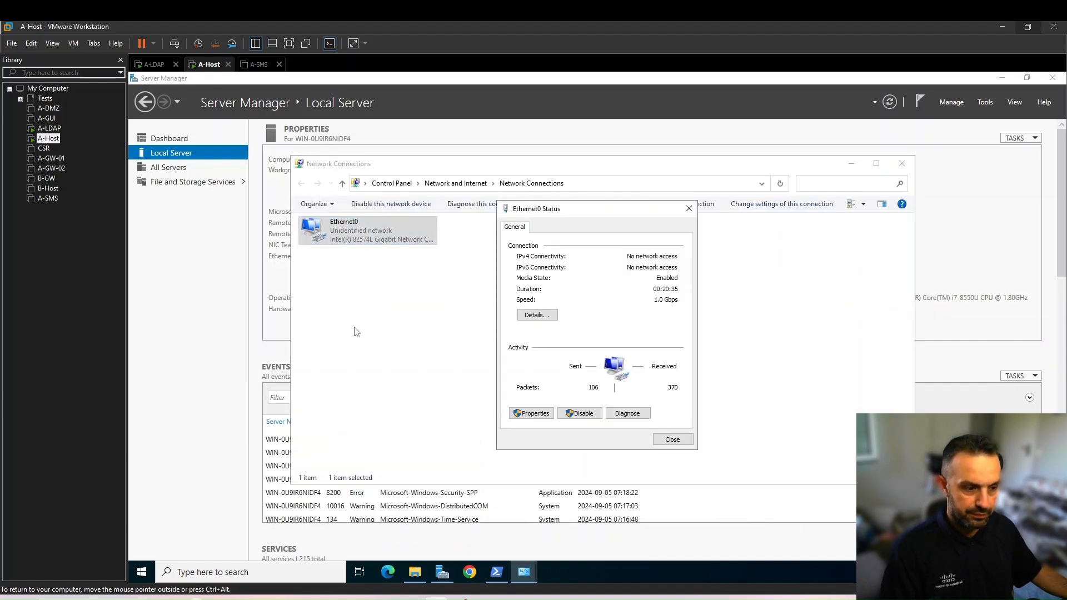
left_click(533, 414)
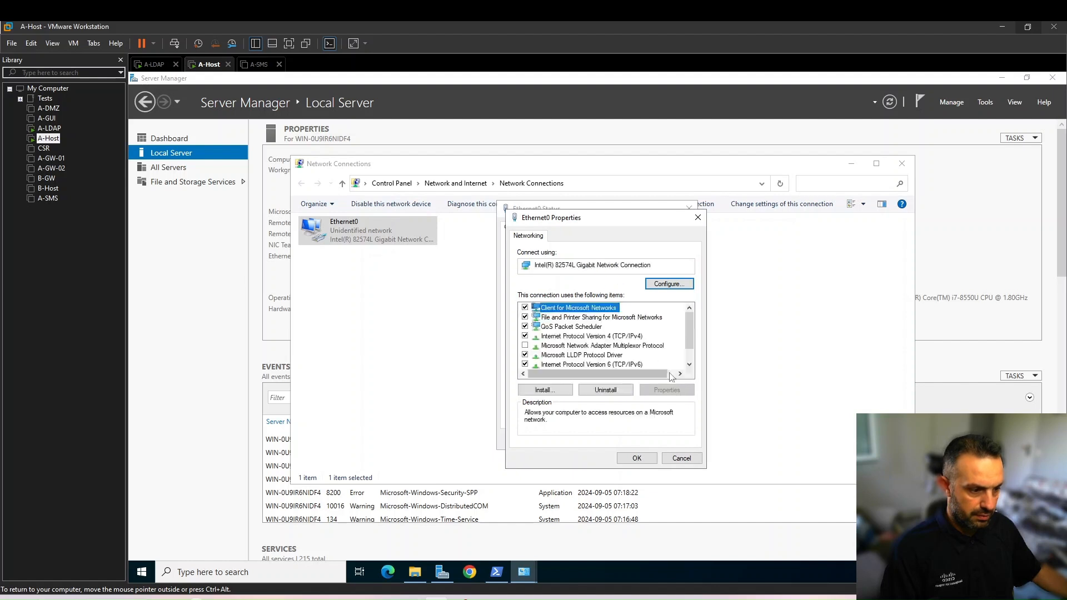
left_click(603, 336)
left_click(545, 389)
left_click(645, 371)
double_click(632, 337)
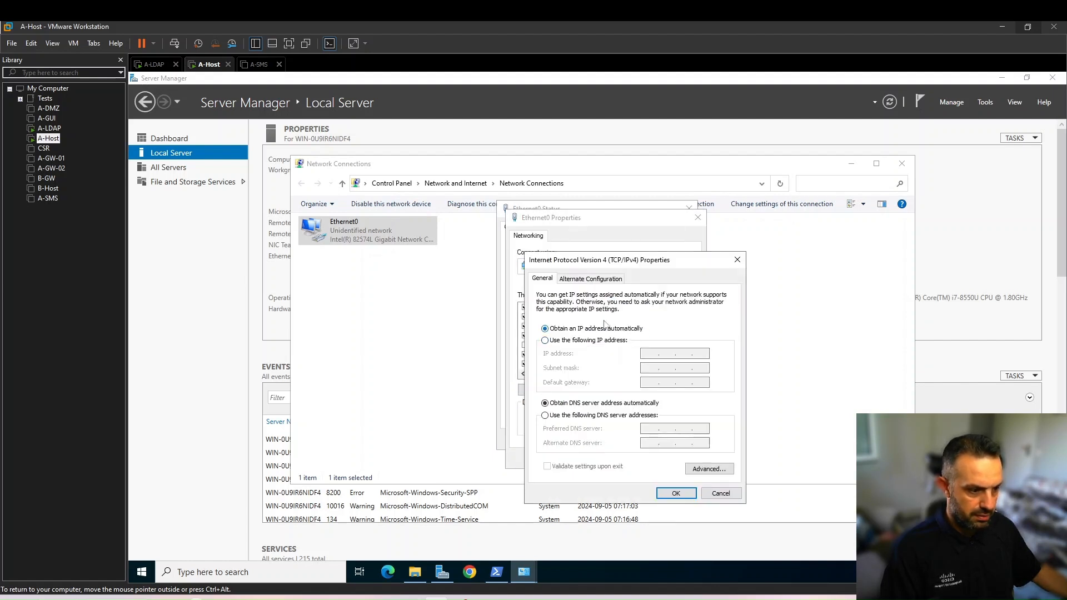
left_click(556, 343)
Following the lab guide, set Ethernet0's IP address to 192.168.11.201, subnet mask 255.255.255.0 and default gateway 192.168.11.1, and apply the settings
key("alt+Tab")
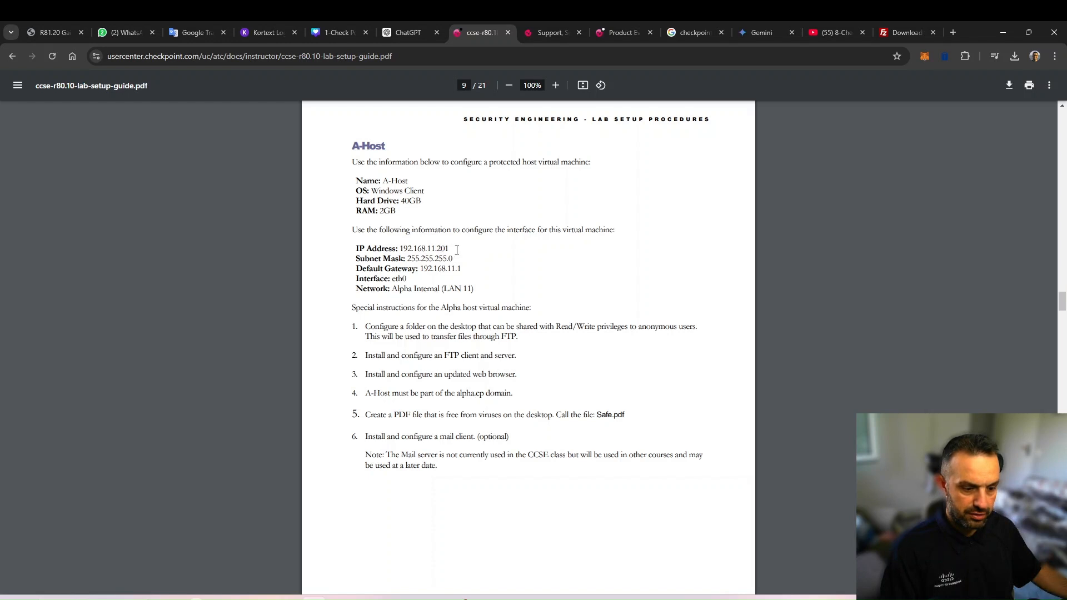
key("alt+Tab")
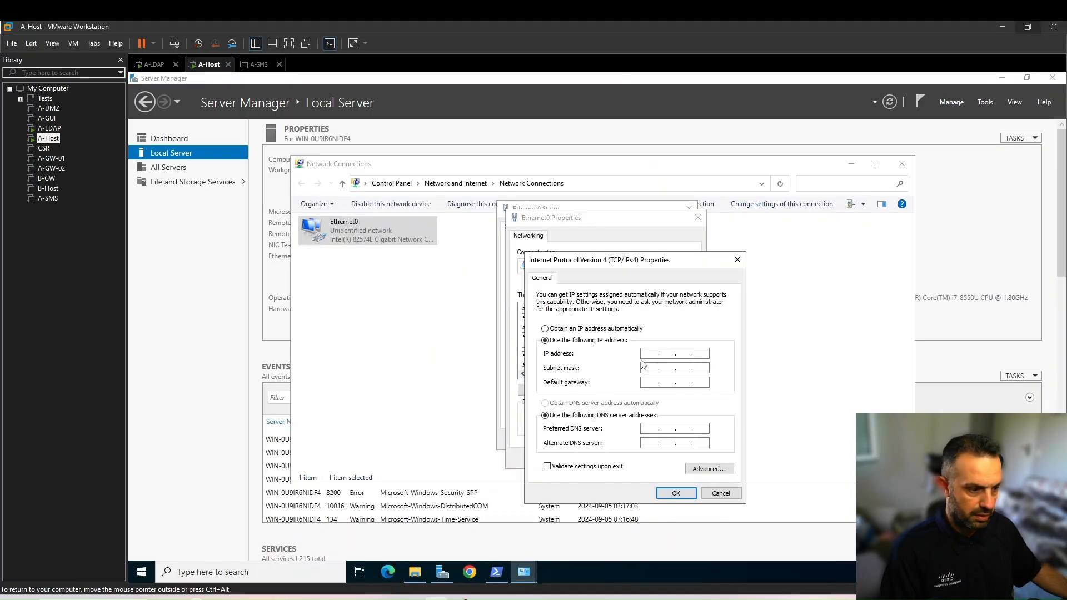
type("192 . 1")
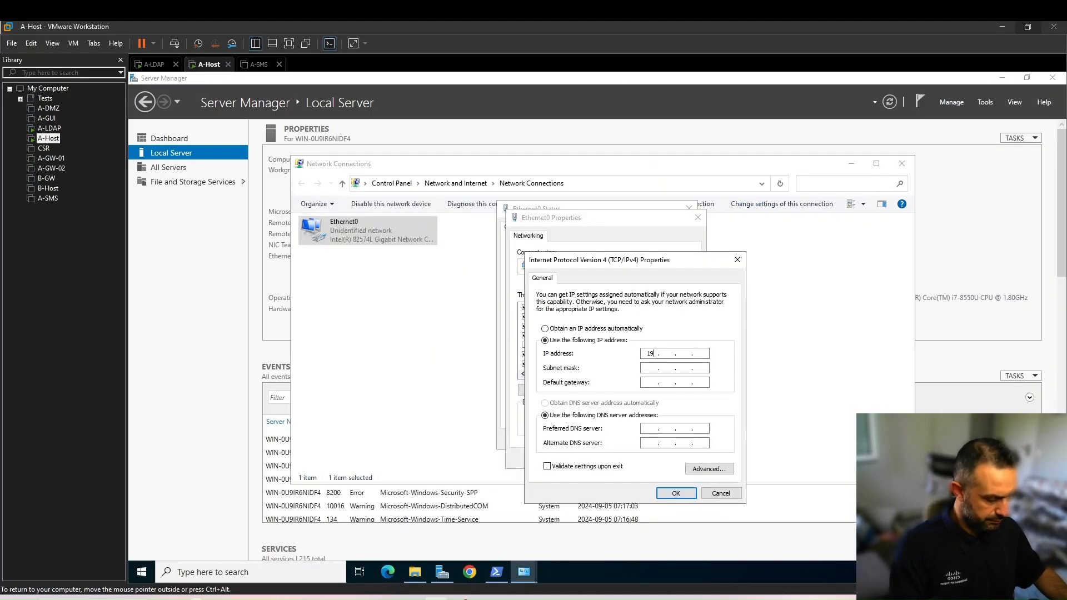
type("68")
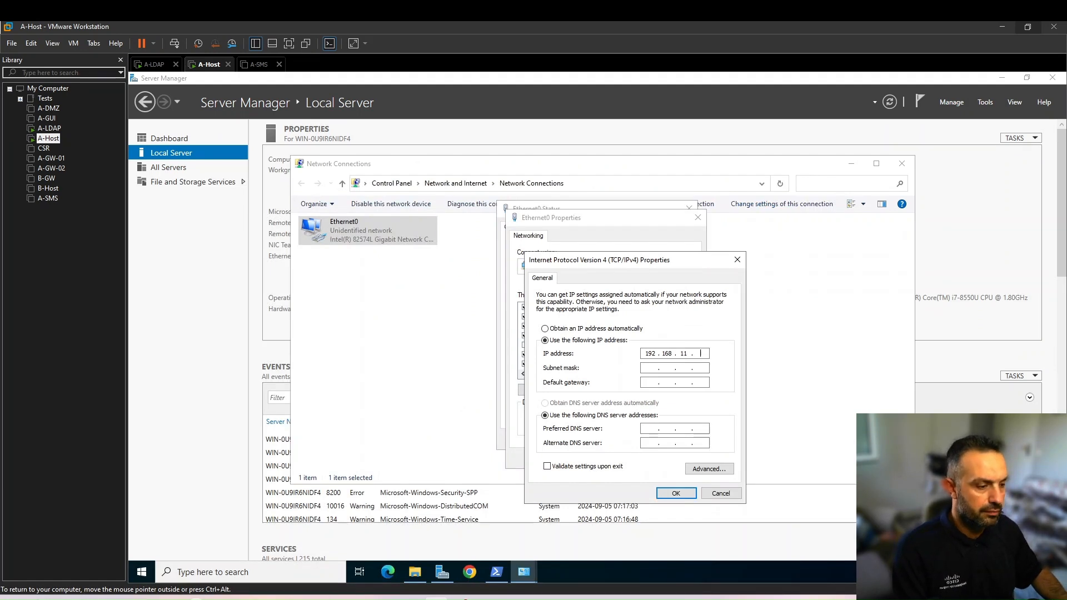
left_click(648, 368)
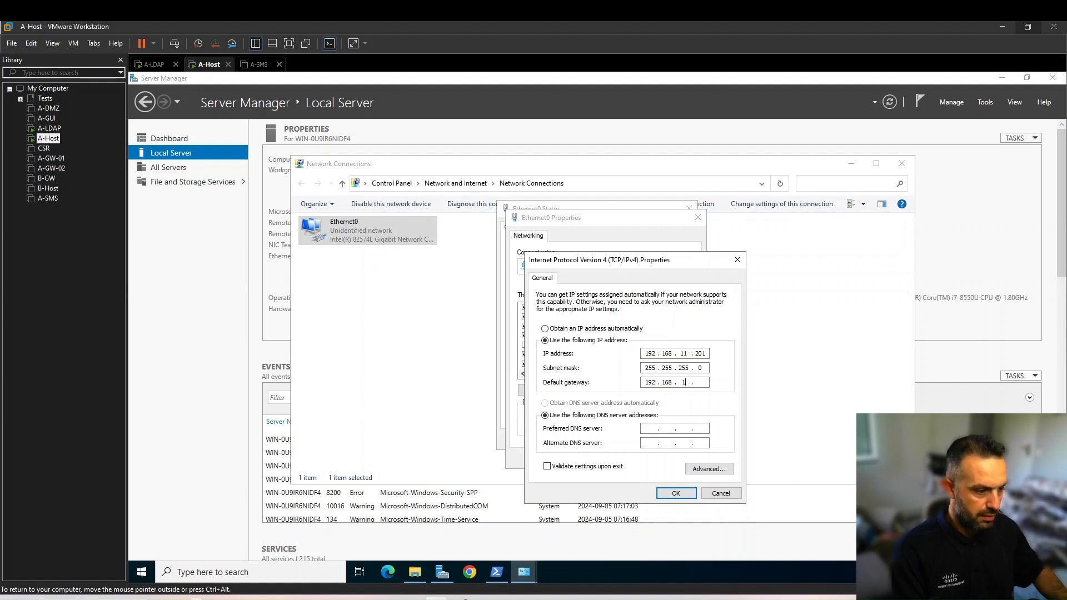
type("1")
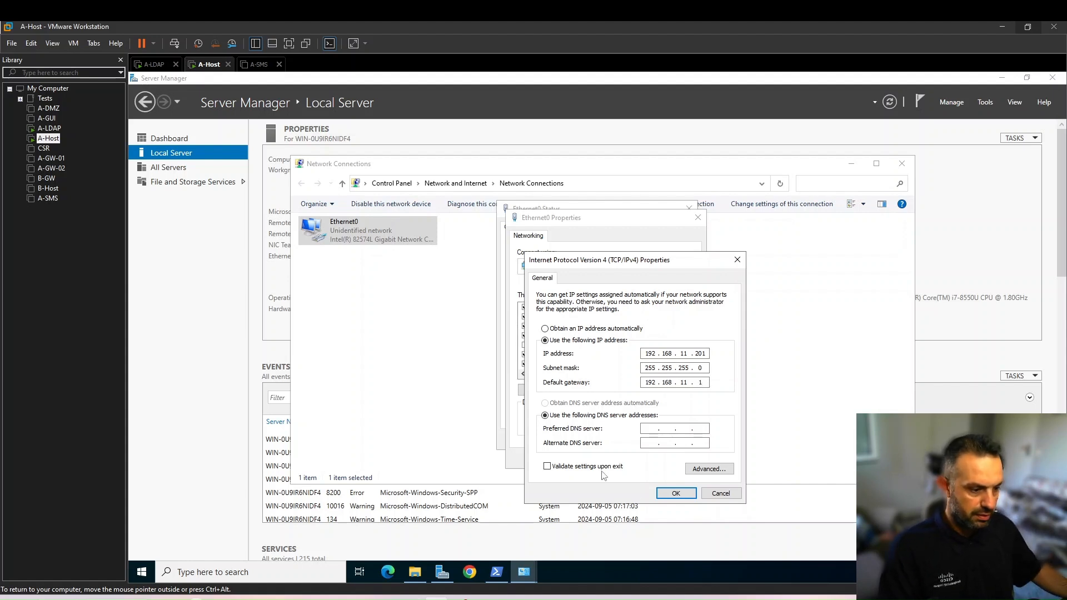
left_click(676, 493)
left_click(637, 457)
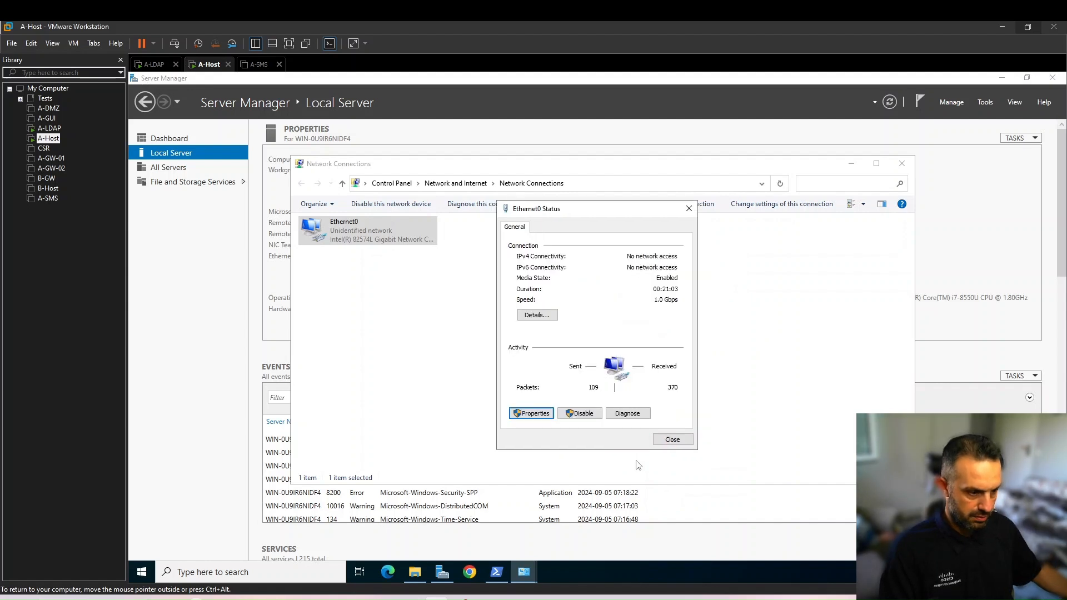
left_click(667, 441)
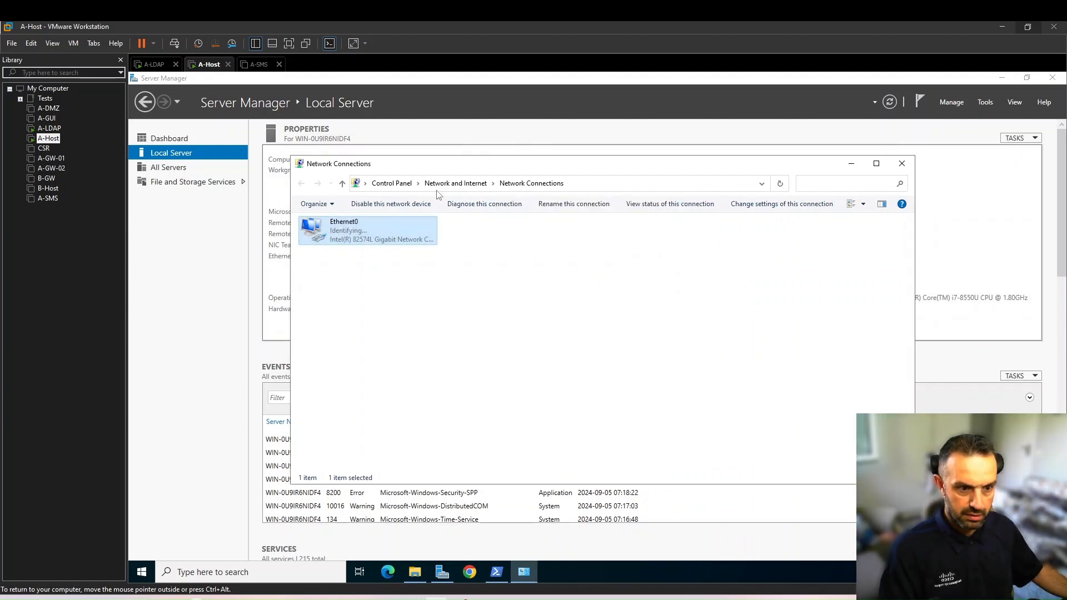
Look up A-LDAP's IP address and test connectivity from A-Host by pinging 192.168.11.101 in PowerShell
left_click(499, 573)
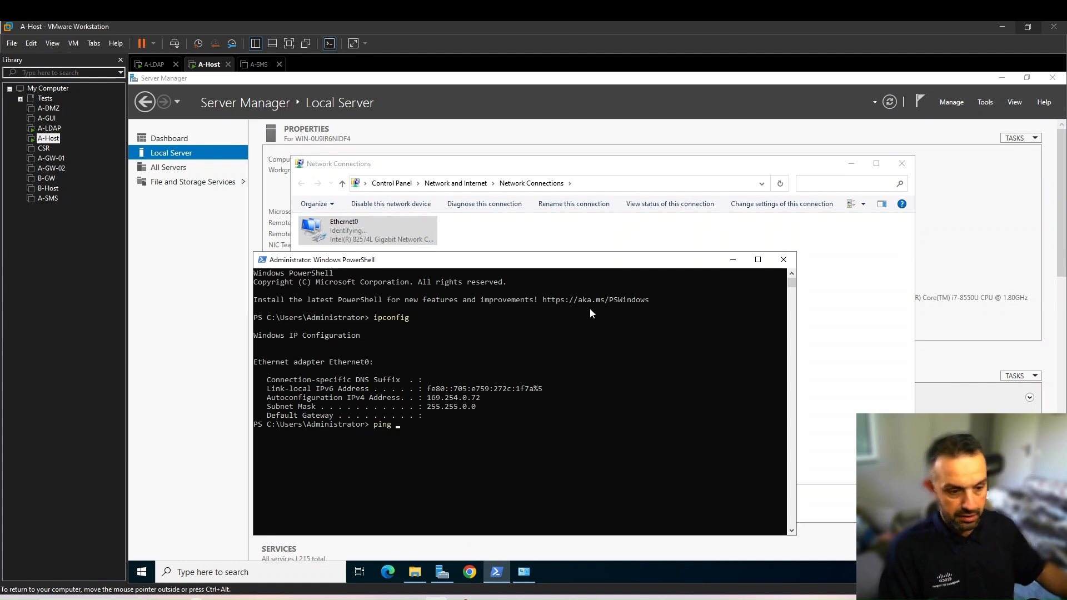
left_click(56, 129)
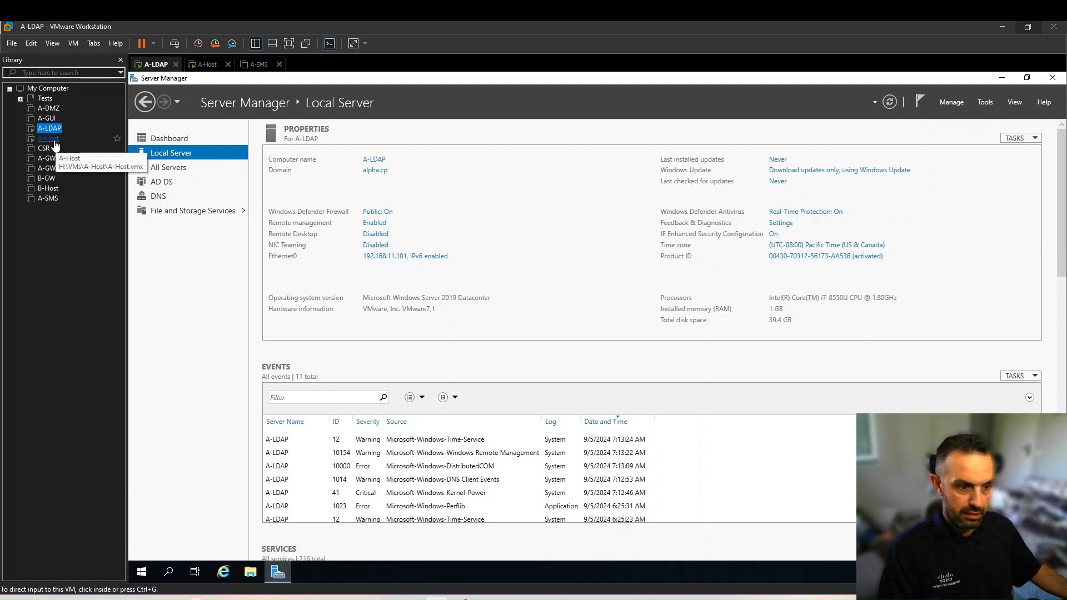
left_click(54, 140)
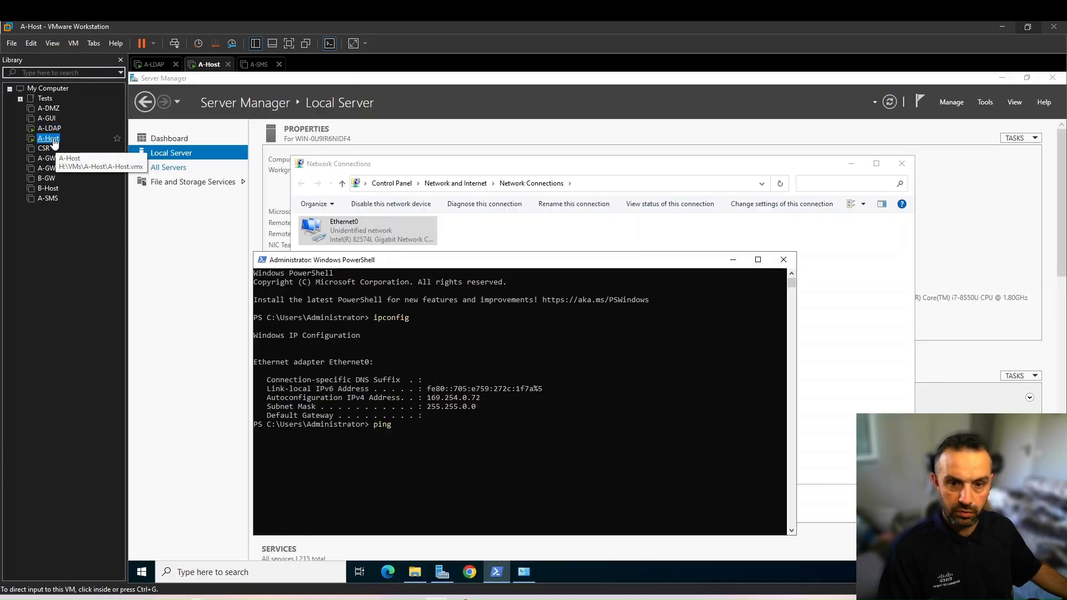
type("192")
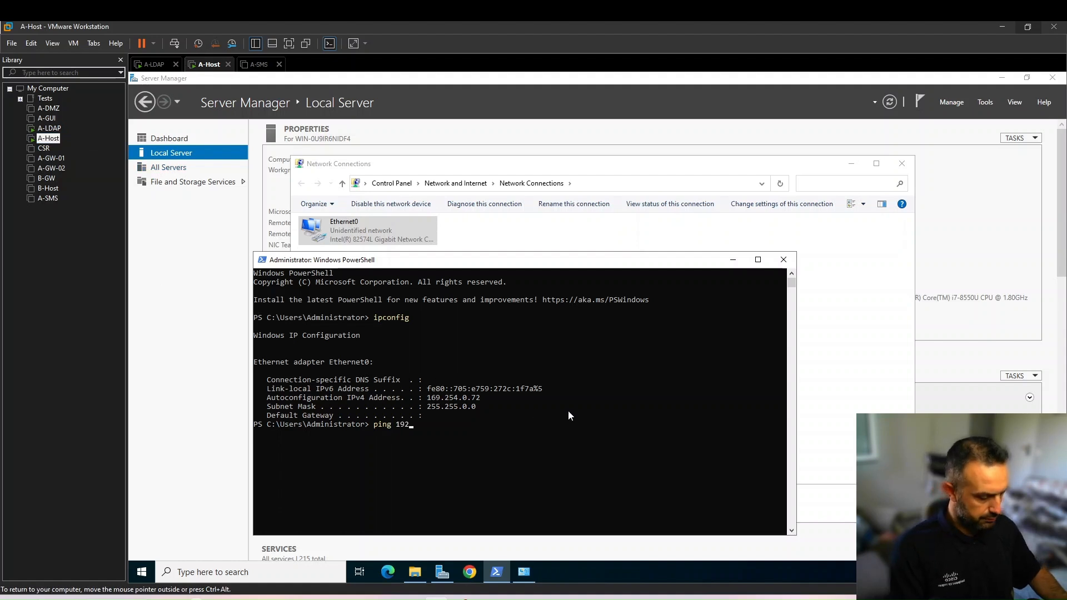
type(".168.11.101")
key("Return")
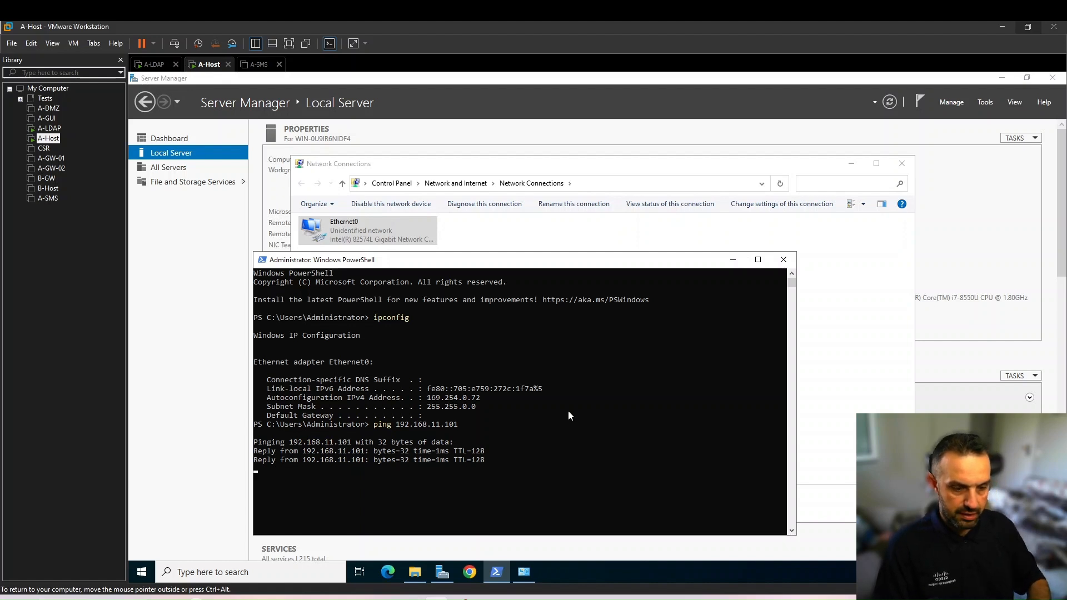
key("ctrl+c")
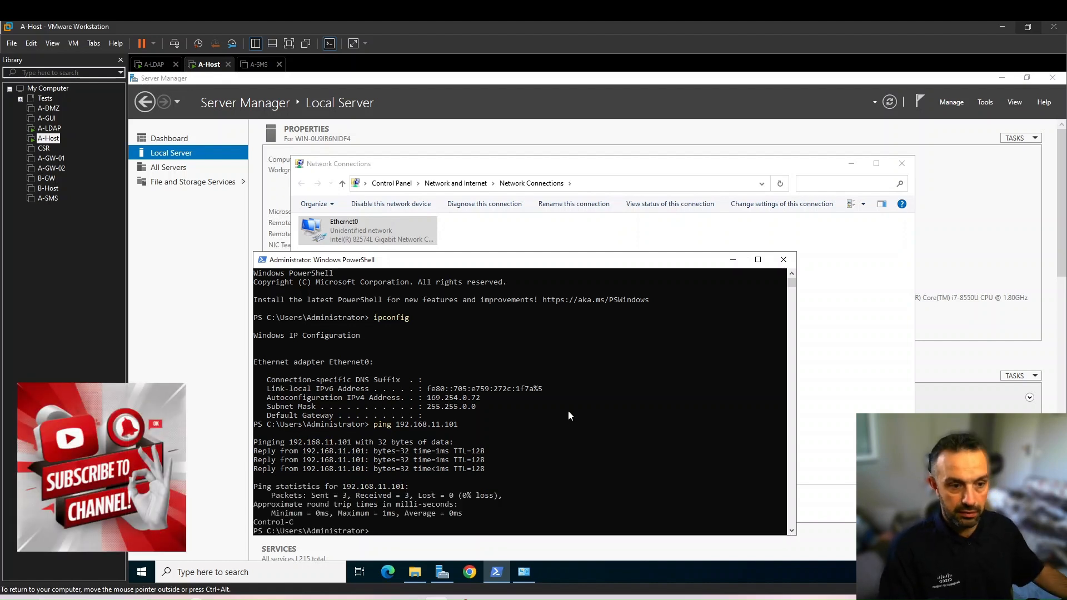
left_click(190, 248)
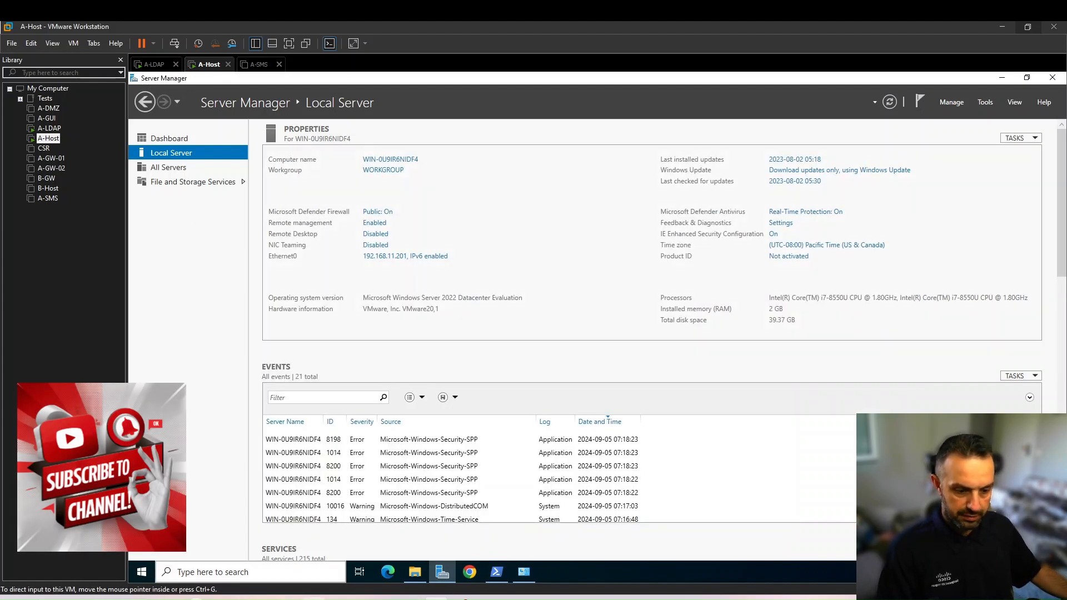
left_click(314, 598)
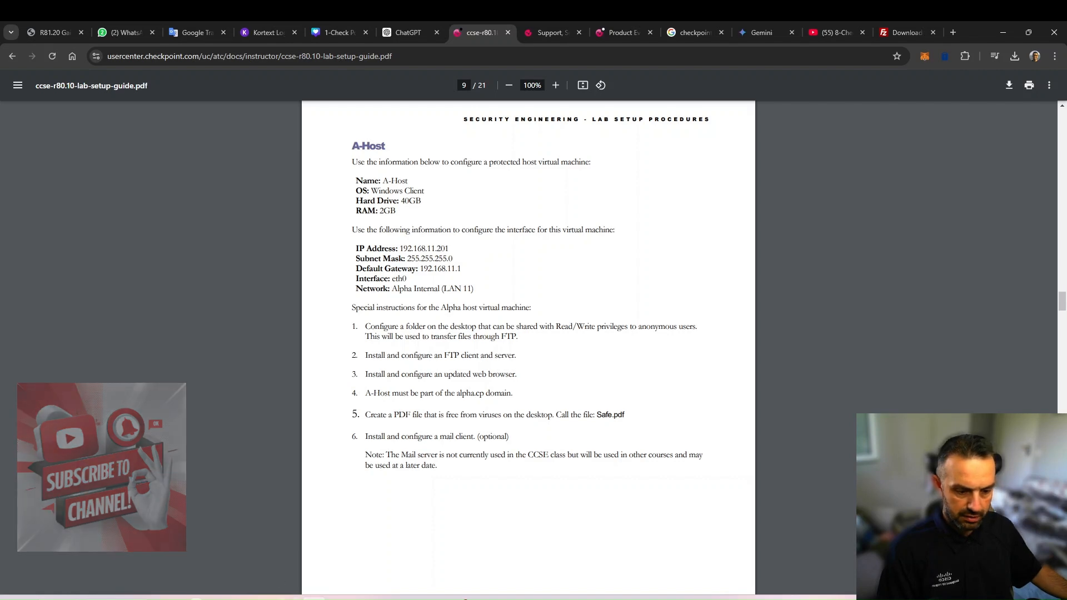
left_click(314, 599)
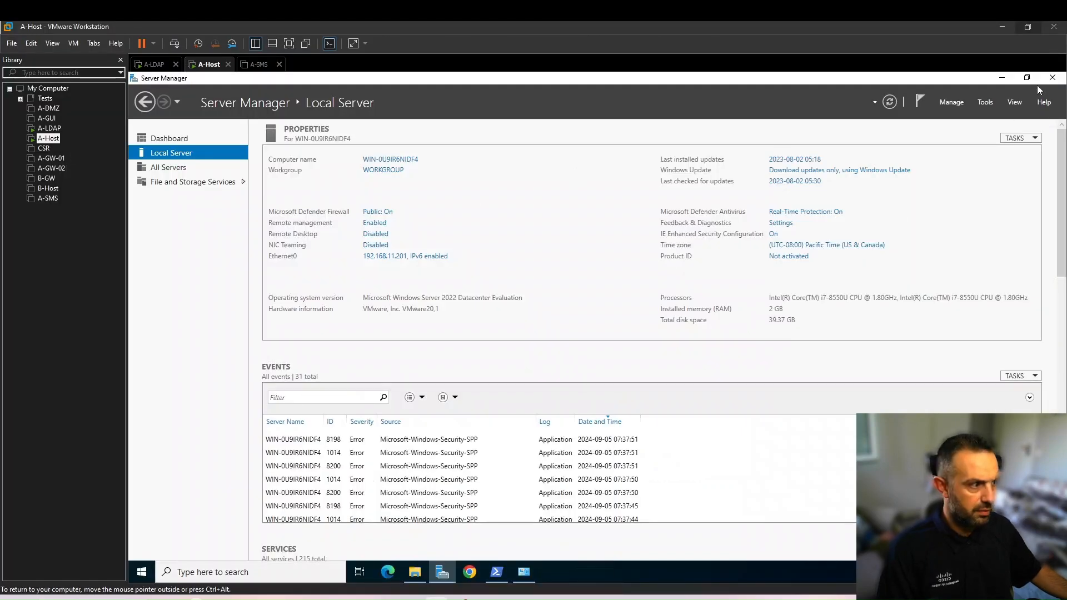
left_click(1001, 78)
right_click(190, 256)
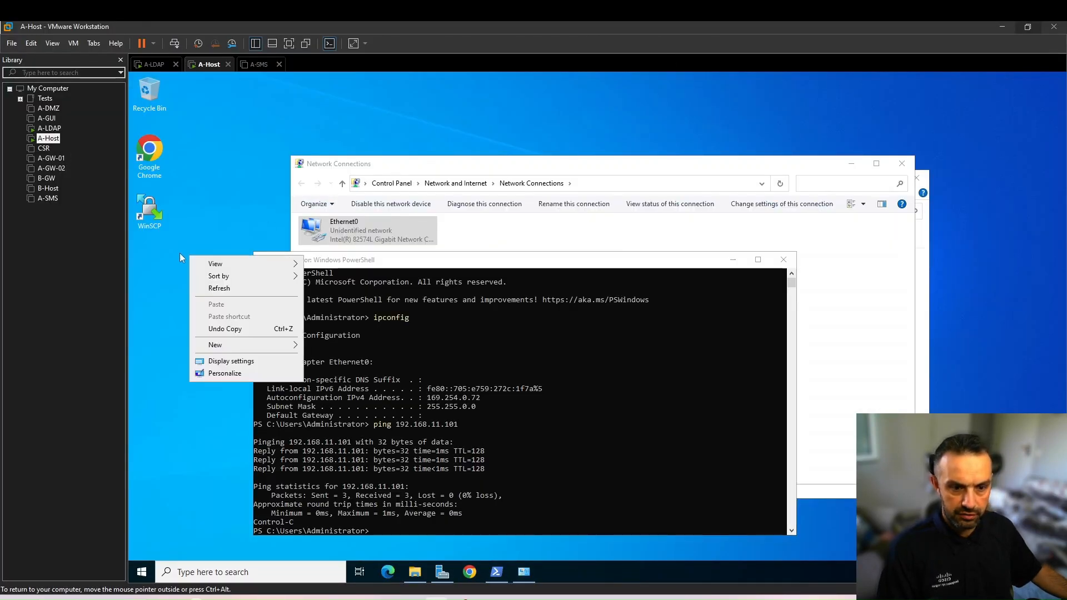
mouse_move(217, 346)
left_click(316, 346)
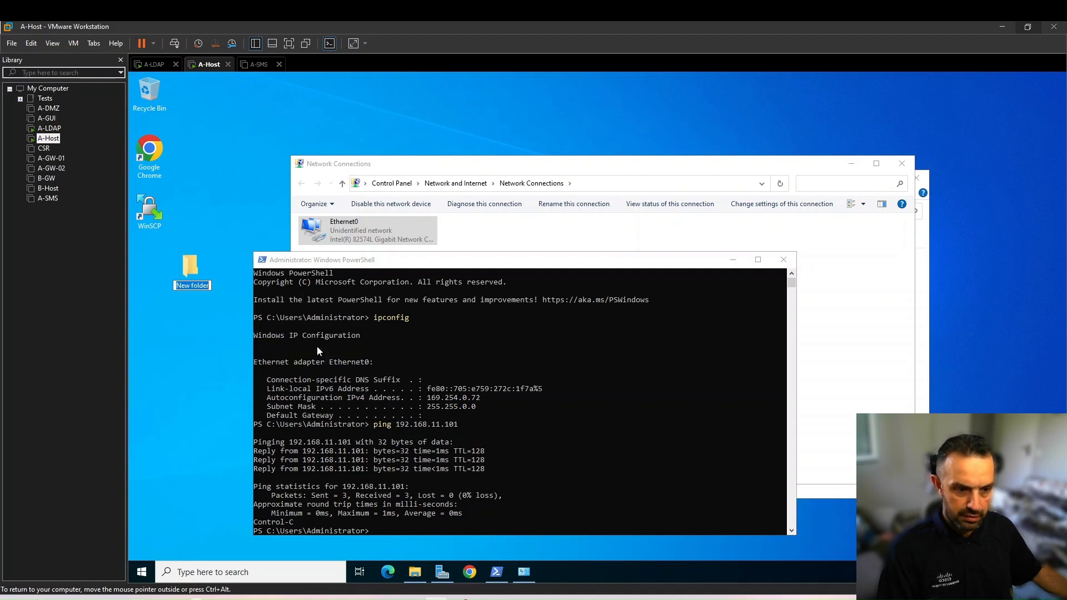
type("Sha")
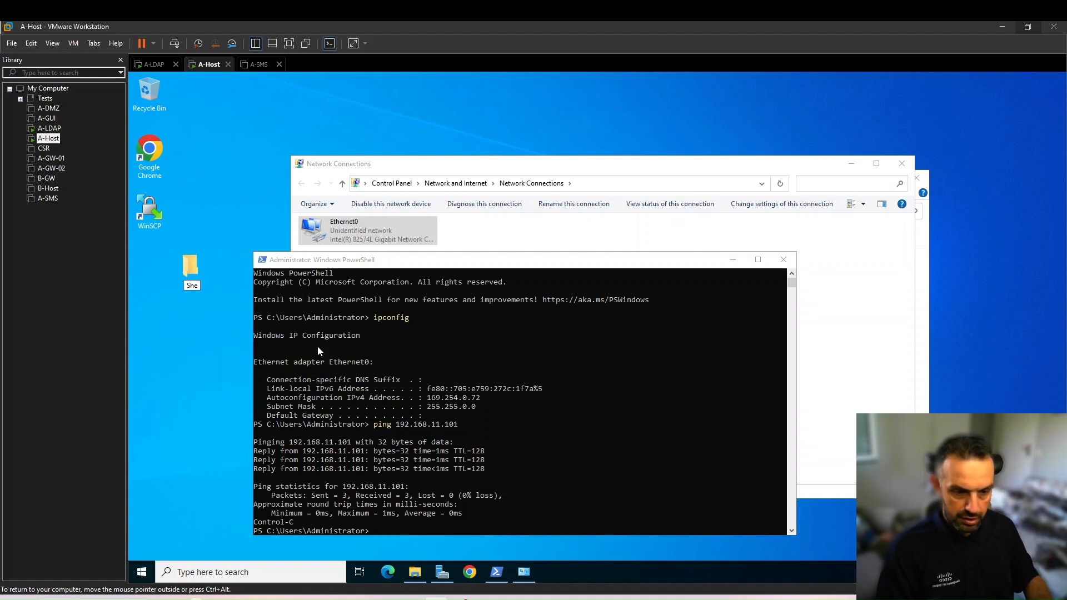
type("redFolder")
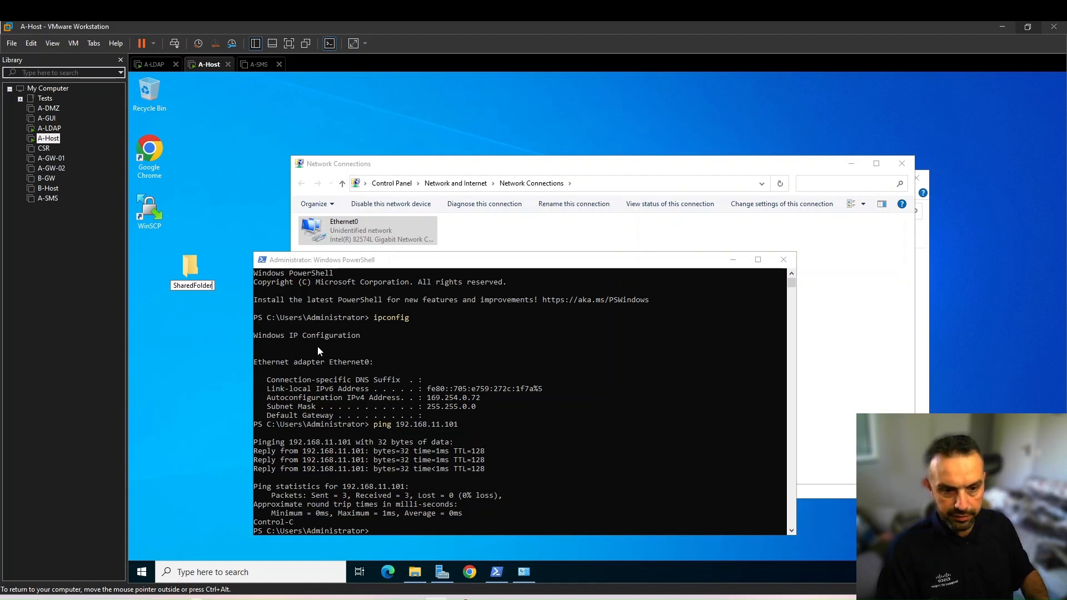
key("Return")
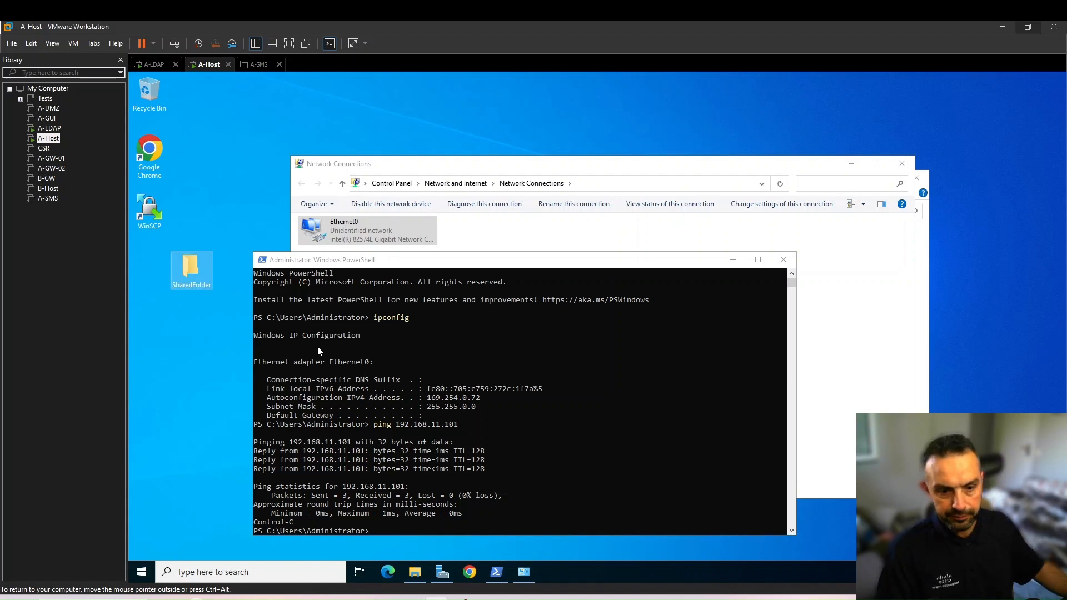
Open the sharing properties of SharedFolder on the desktop
right_click(187, 261)
left_click(225, 437)
left_click(237, 290)
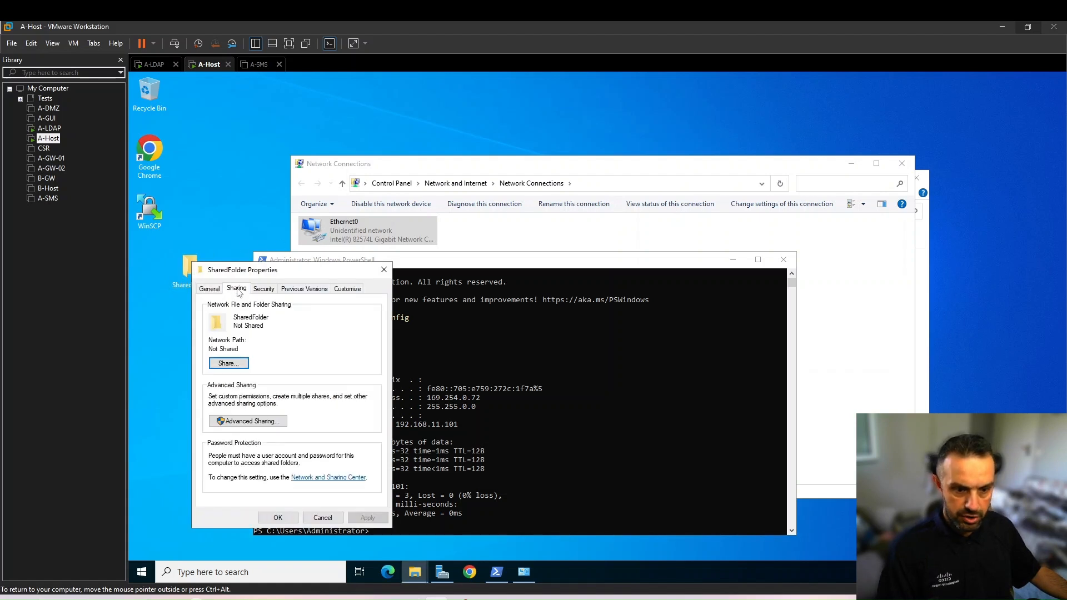
left_click(228, 364)
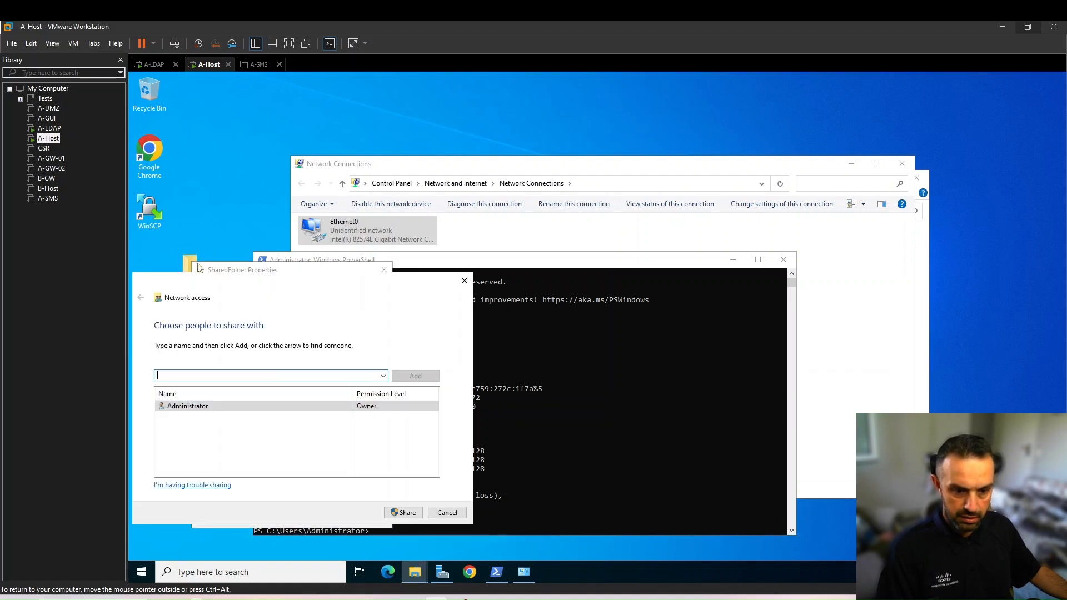
type("eve")
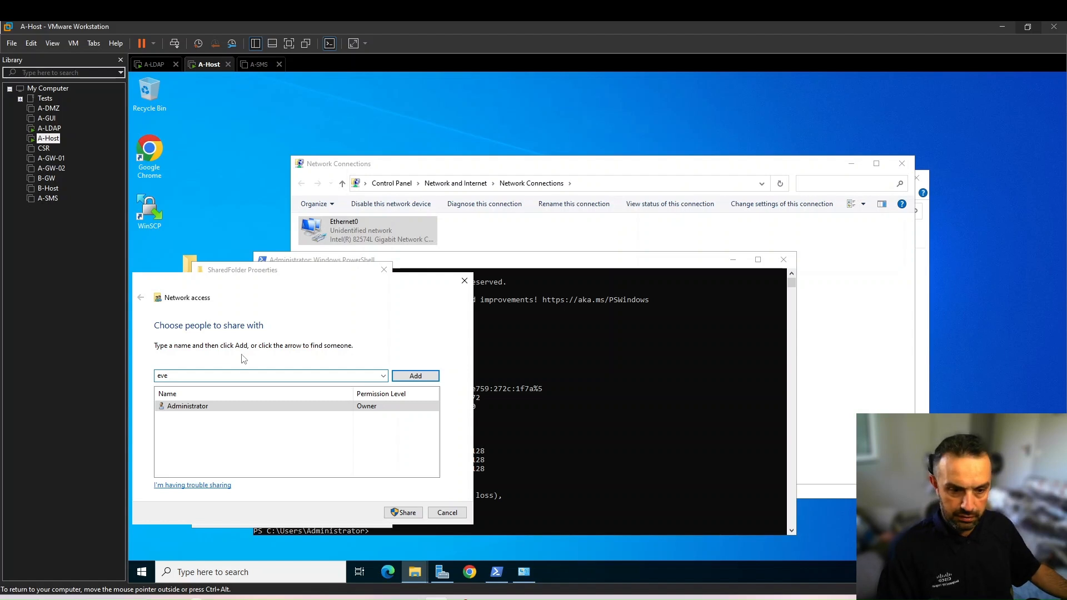
left_click(412, 377)
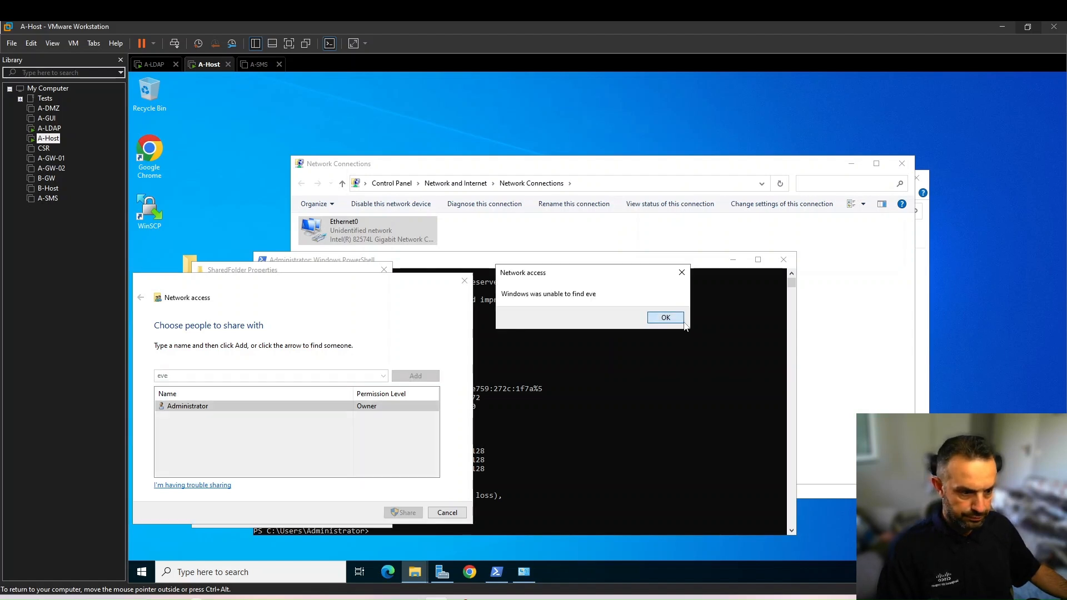
left_click(666, 317)
left_click(447, 513)
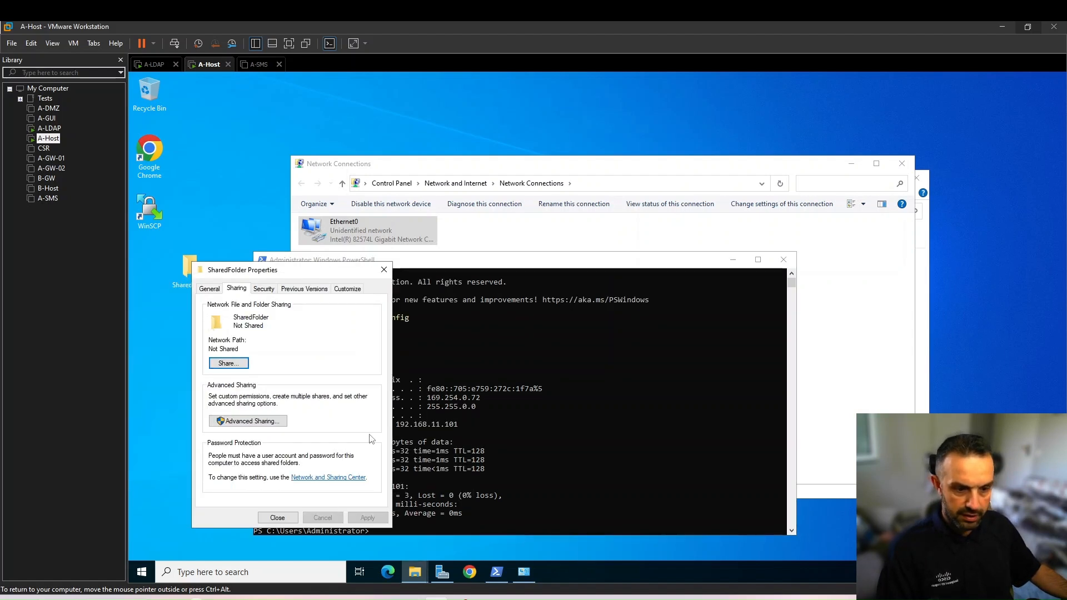
Add the Everyone group to SharedFolder's security permissions, keeping the default access rights
left_click(264, 289)
left_click(344, 382)
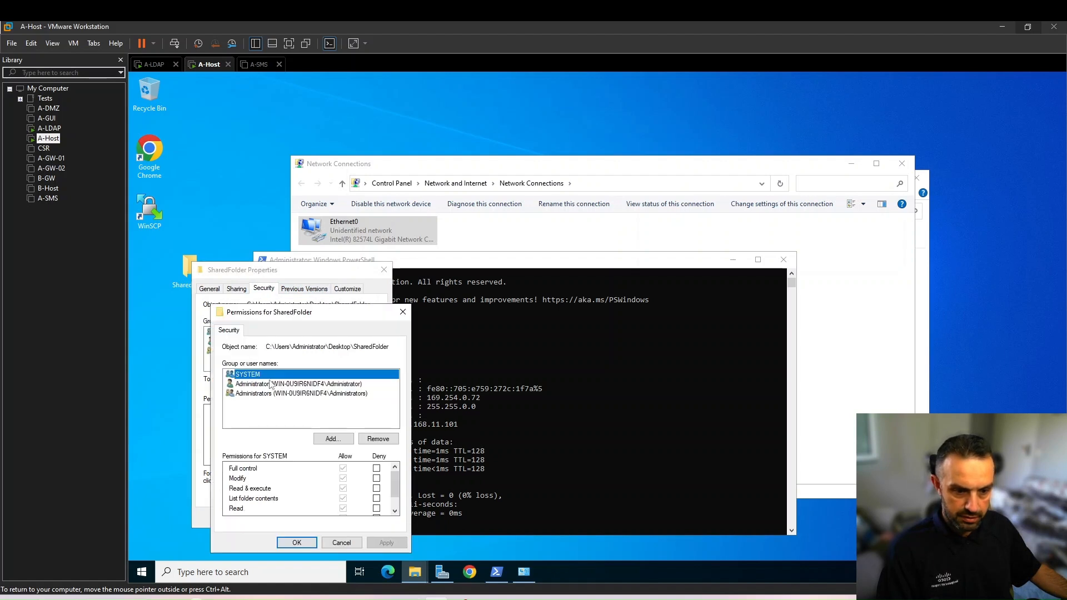
left_click(322, 438)
type("everyone")
key("alt+k")
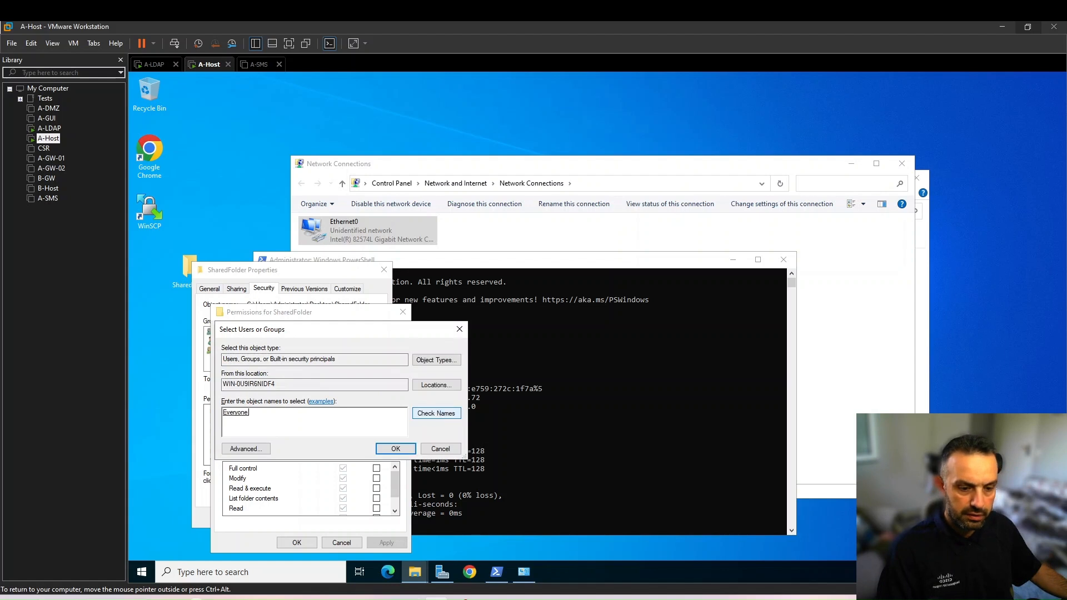
left_click(395, 449)
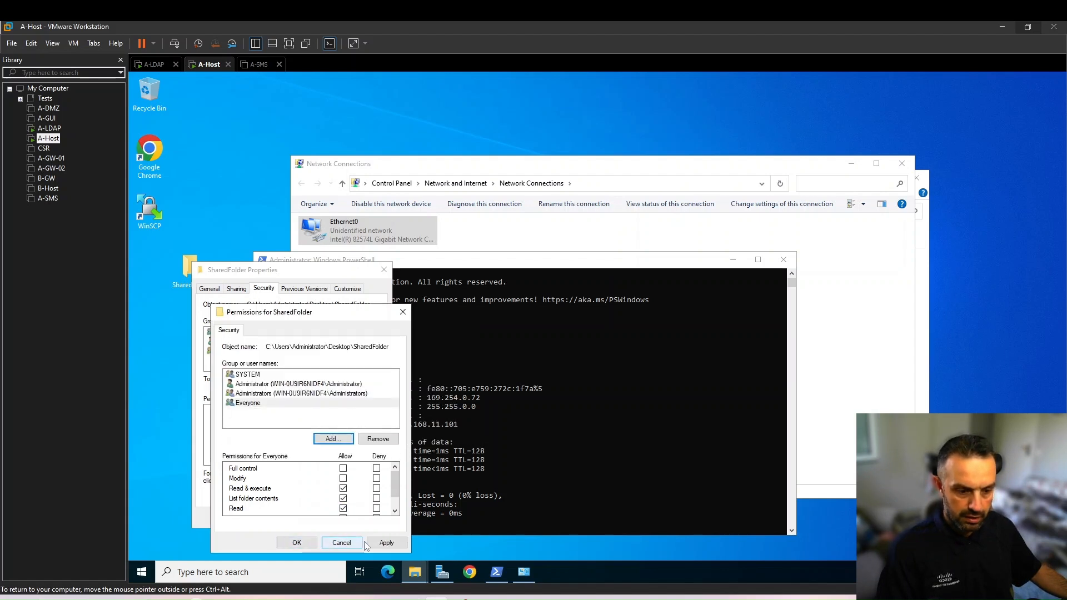
left_click(296, 543)
Share SharedFolder with Everyone at Read/Write level, turning on network discovery and file sharing for all public networks
left_click(238, 290)
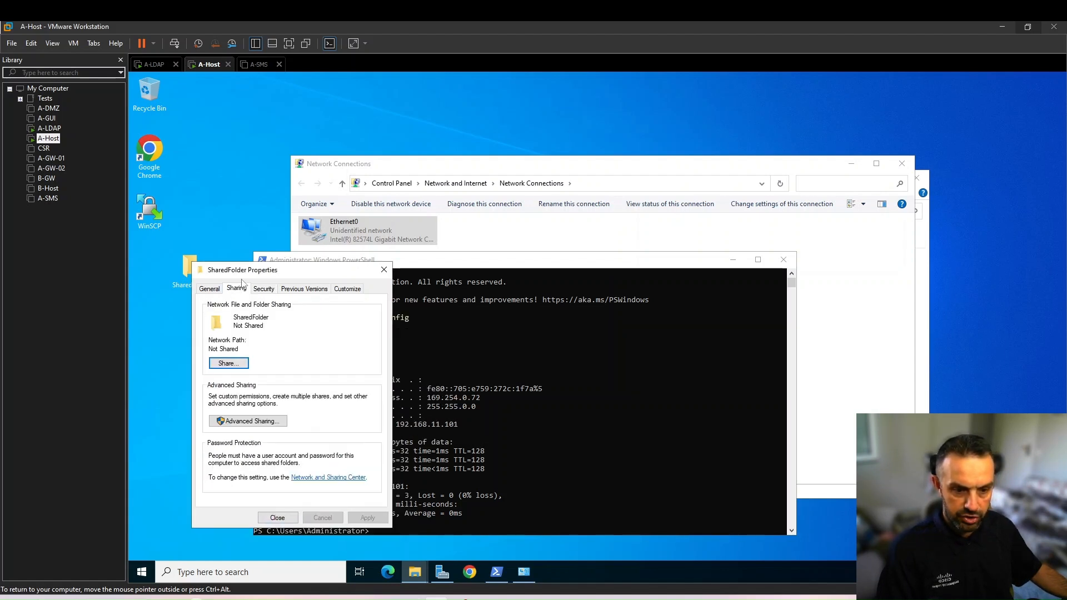
left_click(225, 367)
left_click(376, 416)
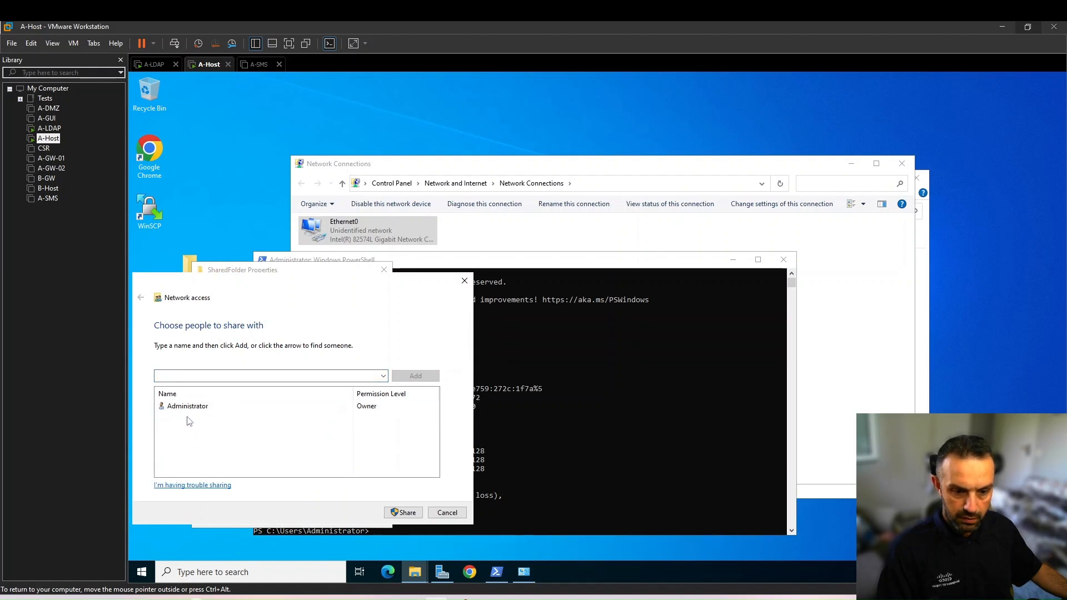
left_click(417, 431)
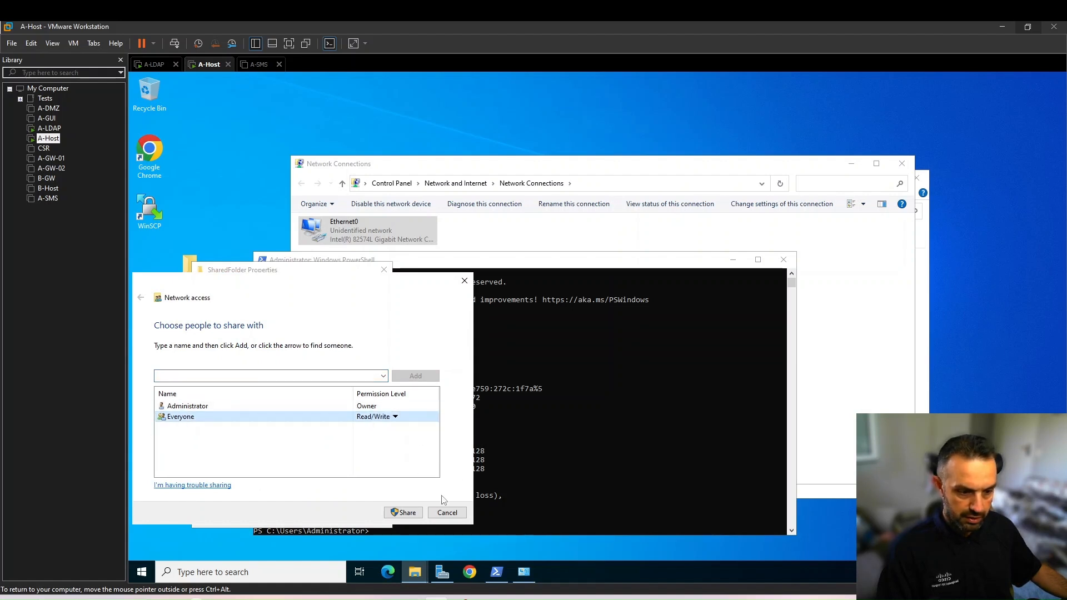
left_click(417, 513)
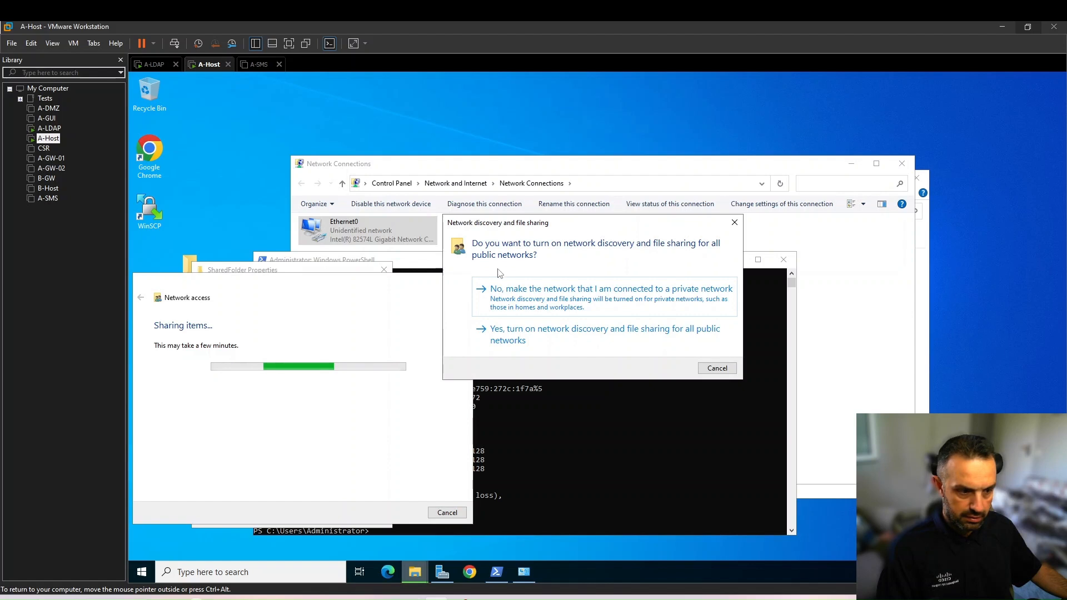
left_click(505, 332)
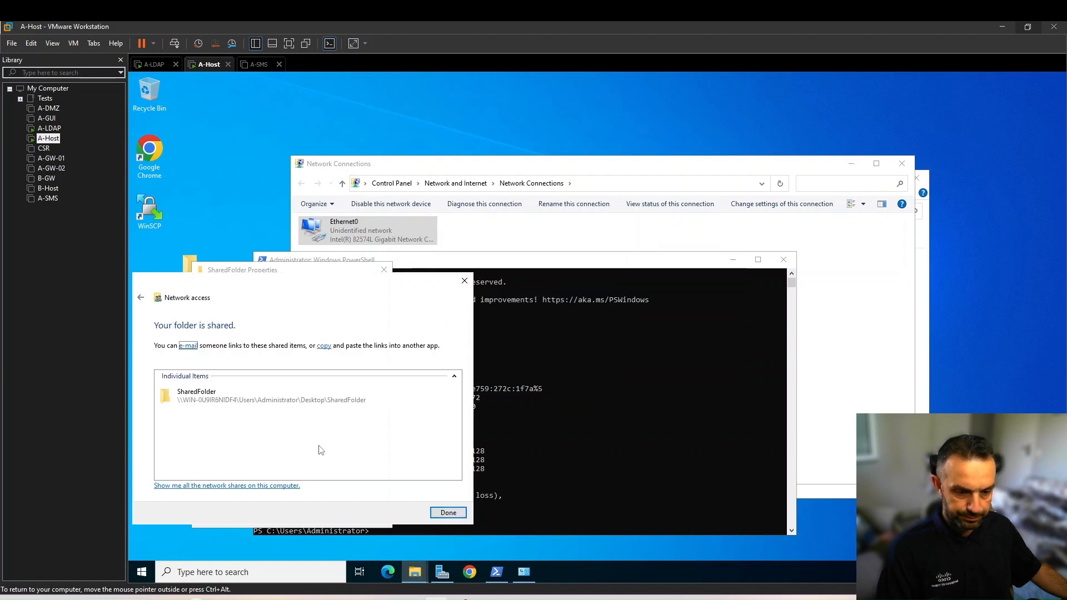
left_click(448, 513)
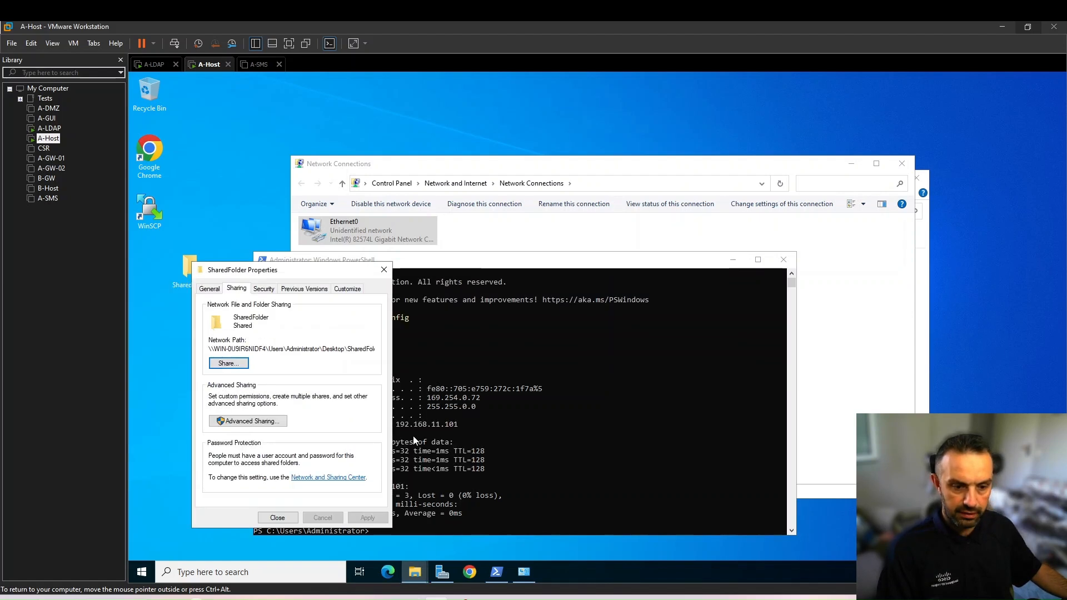
left_click(277, 518)
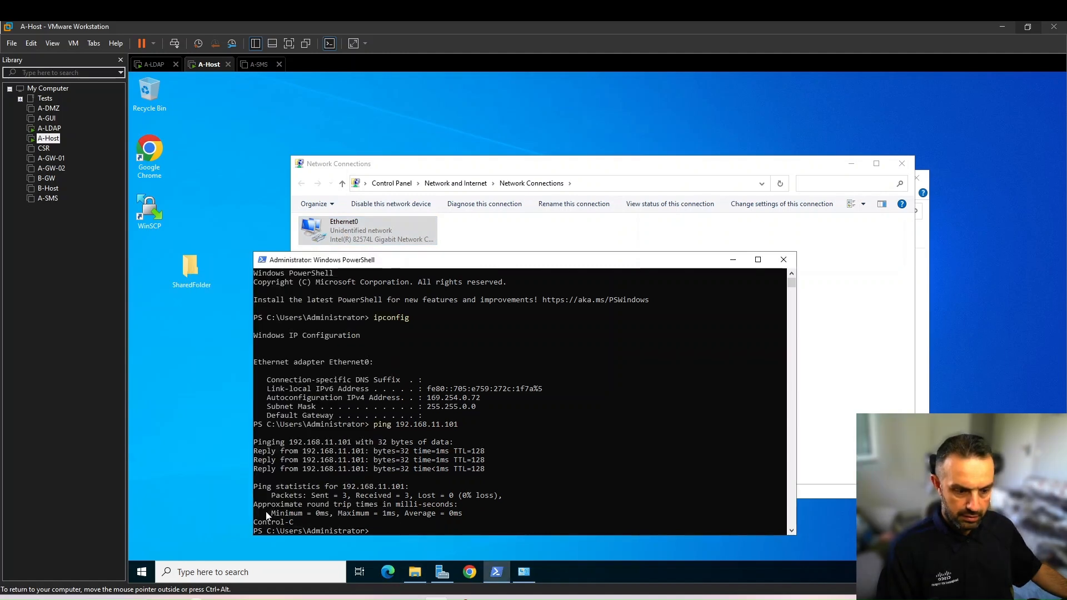
Check the lab guide, then install FileZilla Client 3.67.1 from A-Host's Downloads folder for all users with the default components and folders
key("alt+Tab")
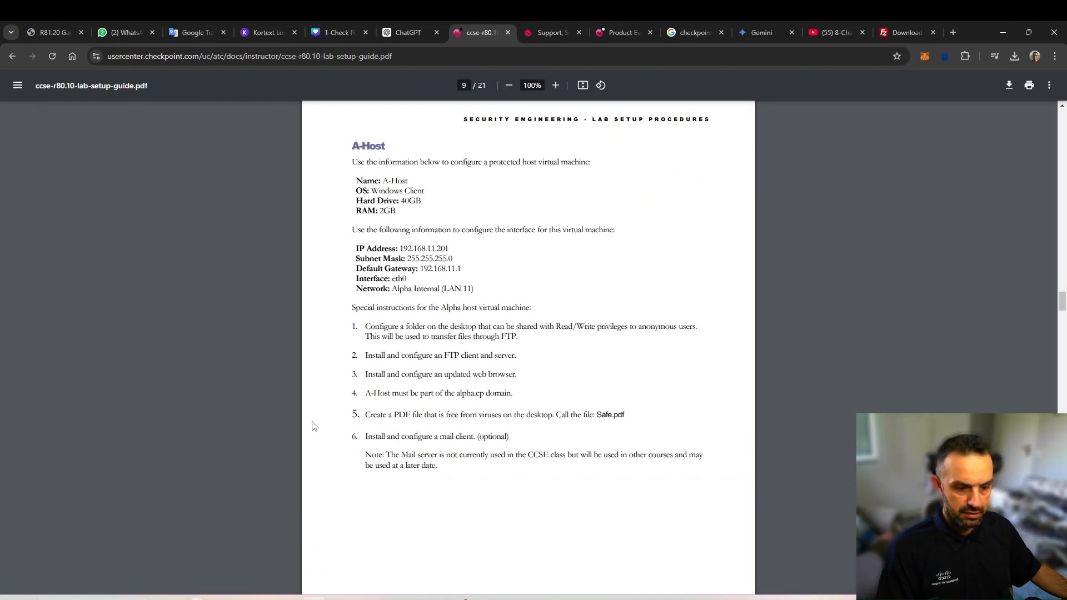
left_click(436, 599)
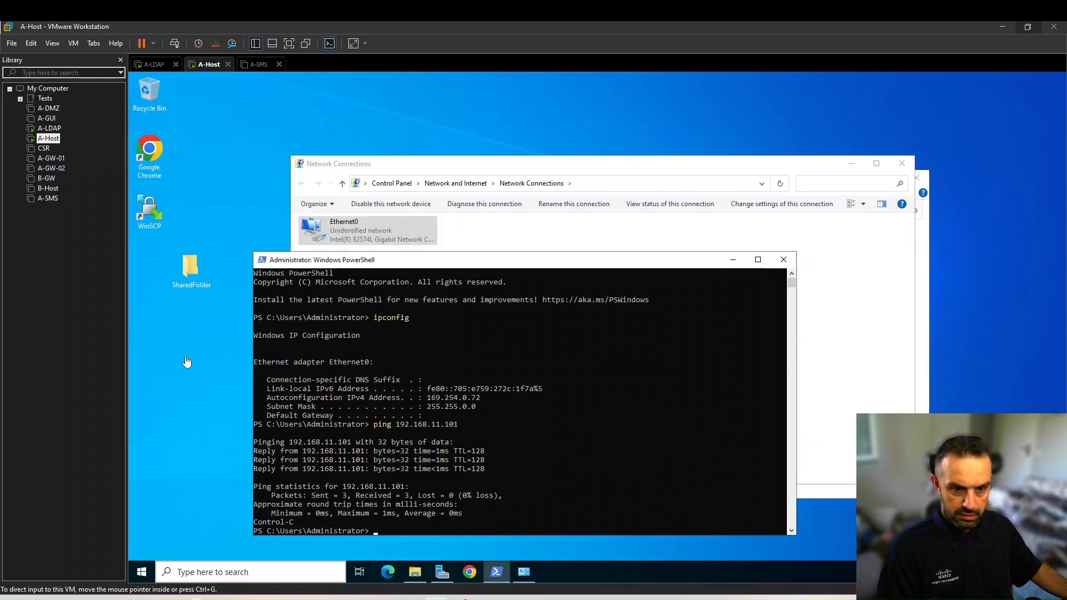
left_click(414, 572)
left_click(550, 262)
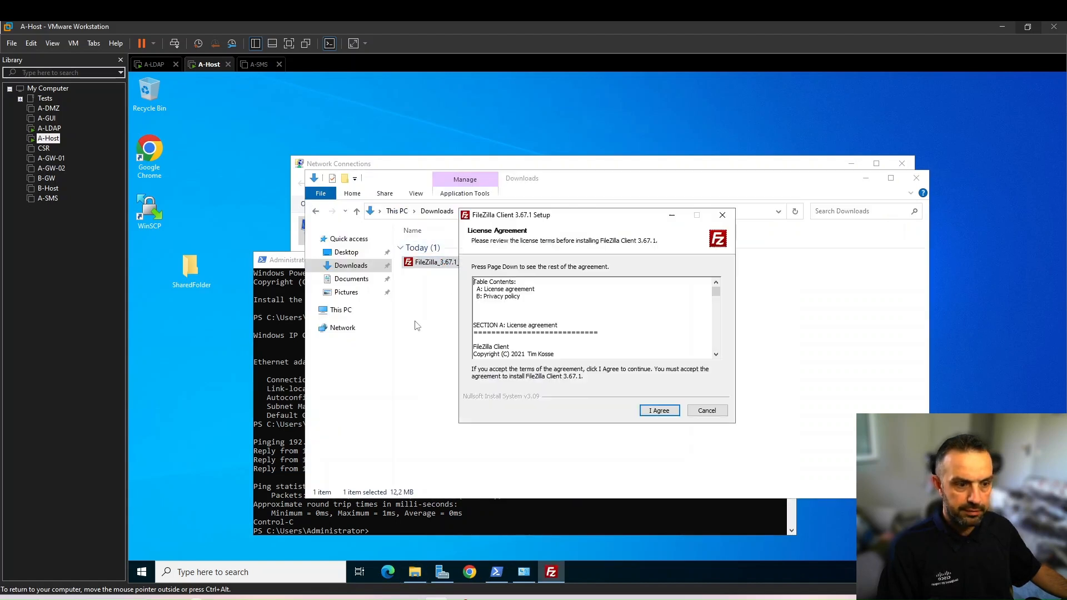
left_click(660, 412)
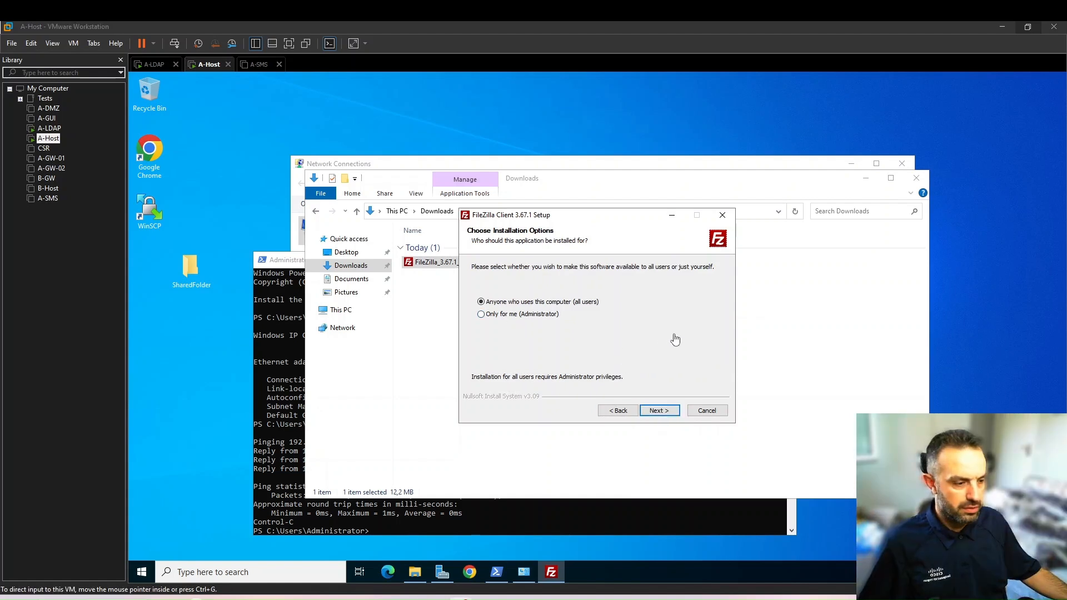
left_click(661, 413)
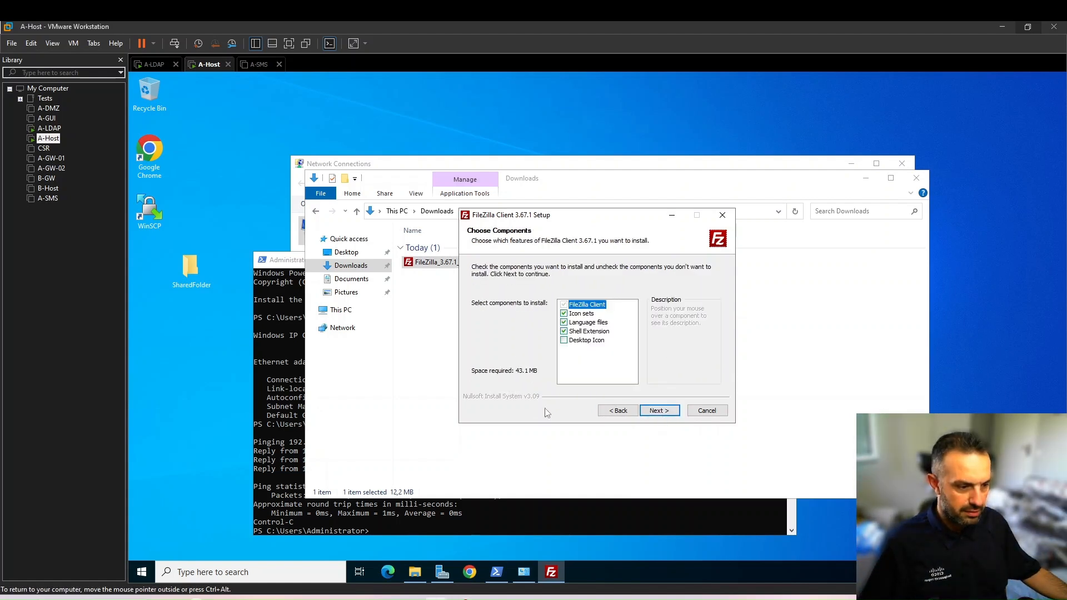
left_click(658, 412)
left_click(658, 411)
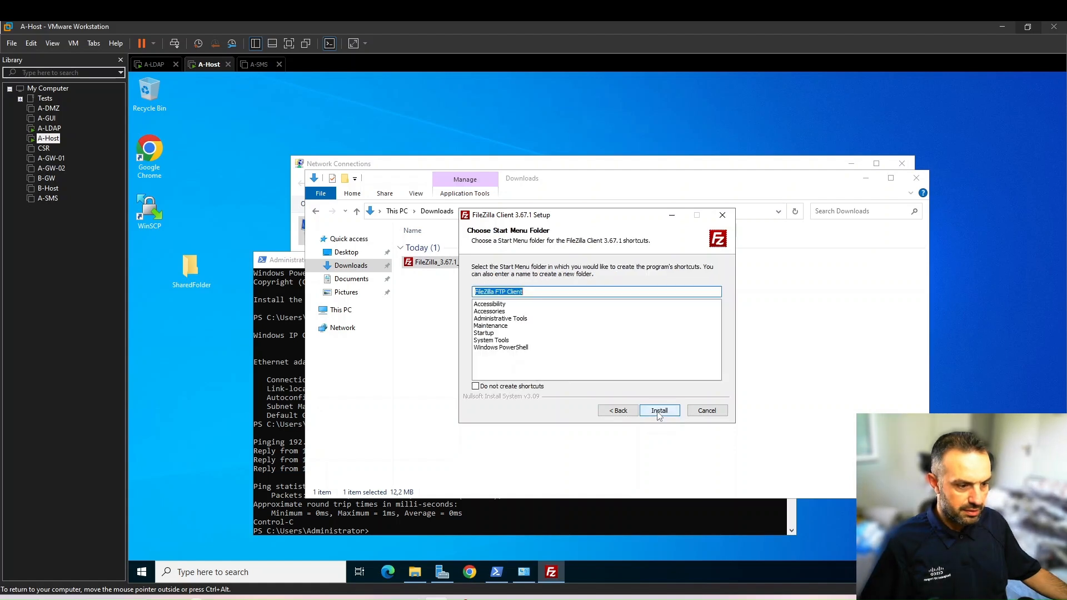
left_click(658, 411)
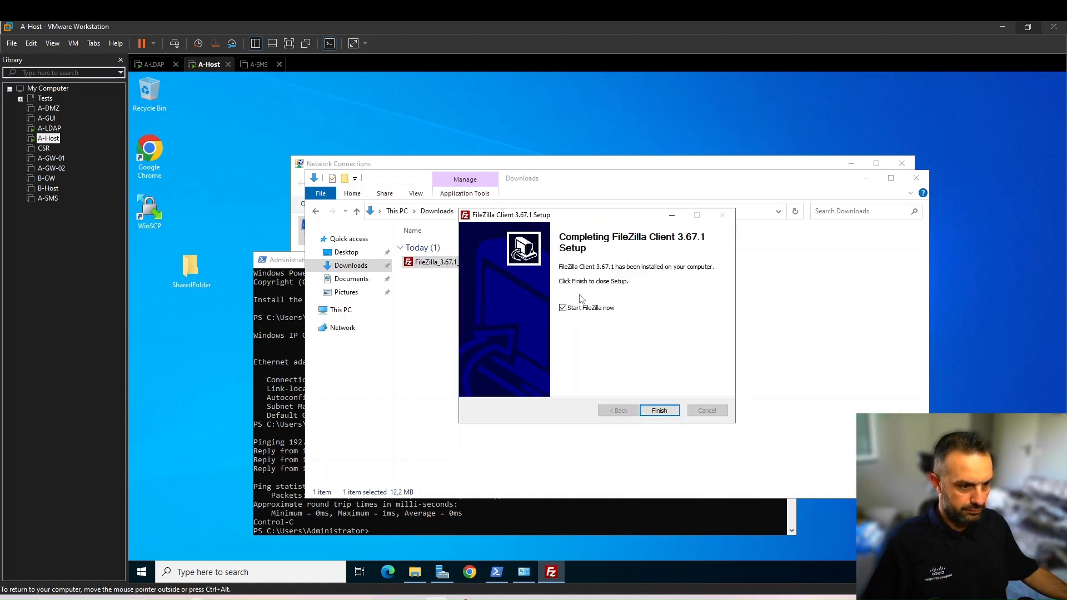
Finish the FileZilla setup with the program started, dismiss its welcome message and minimize its window
left_click(659, 411)
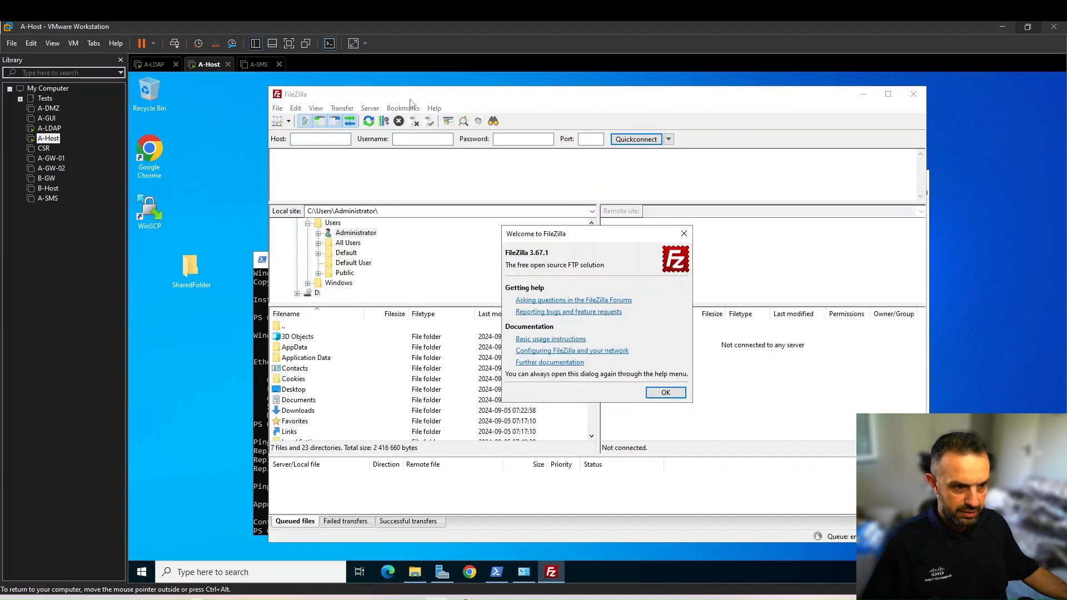
left_click(677, 395)
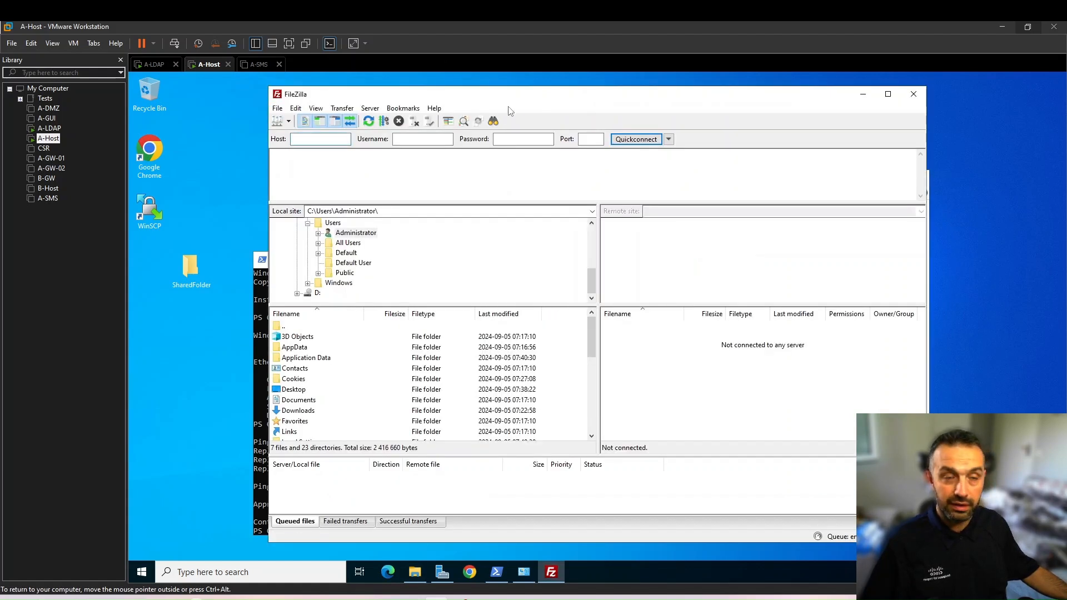
left_click(863, 94)
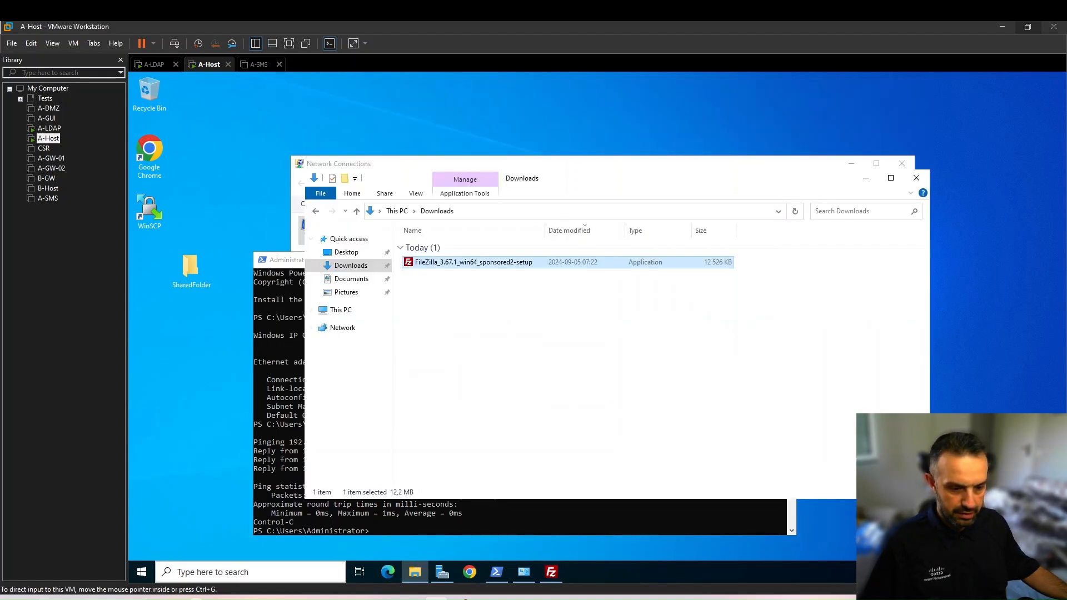
Check the domain requirement in the lab guide, then enter A-Host as the computer name in A-Host's name and domain settings
left_click(312, 597)
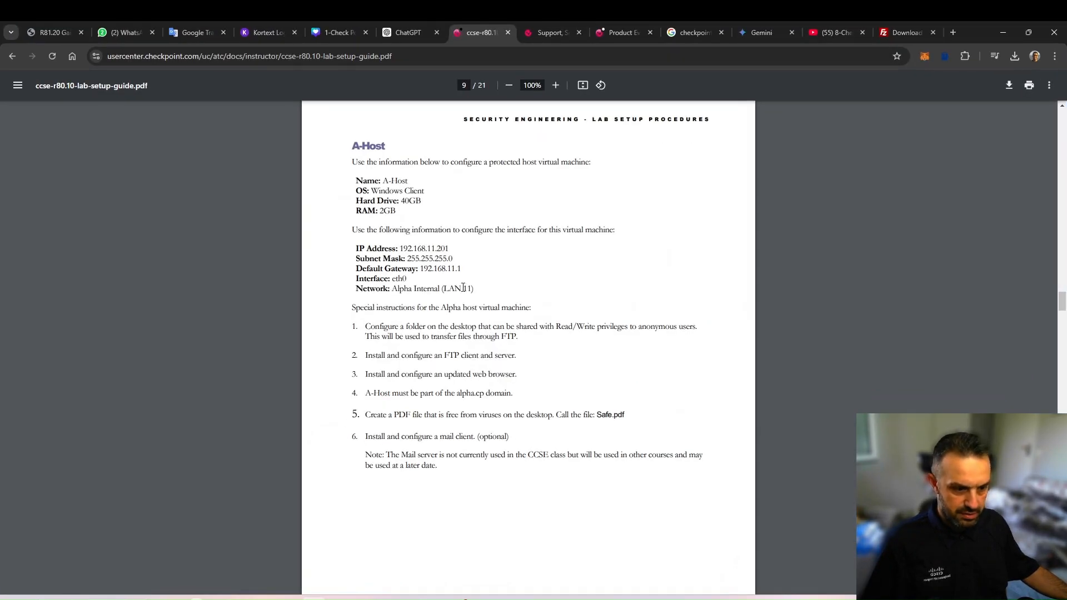
left_click_drag(367, 397, 517, 394)
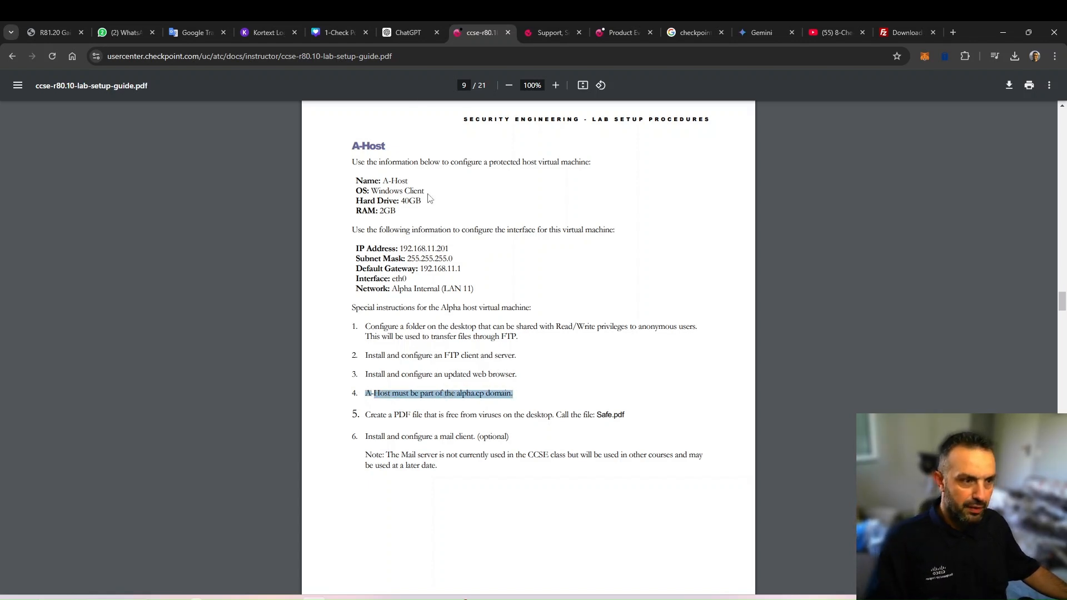
mouse_move(437, 598)
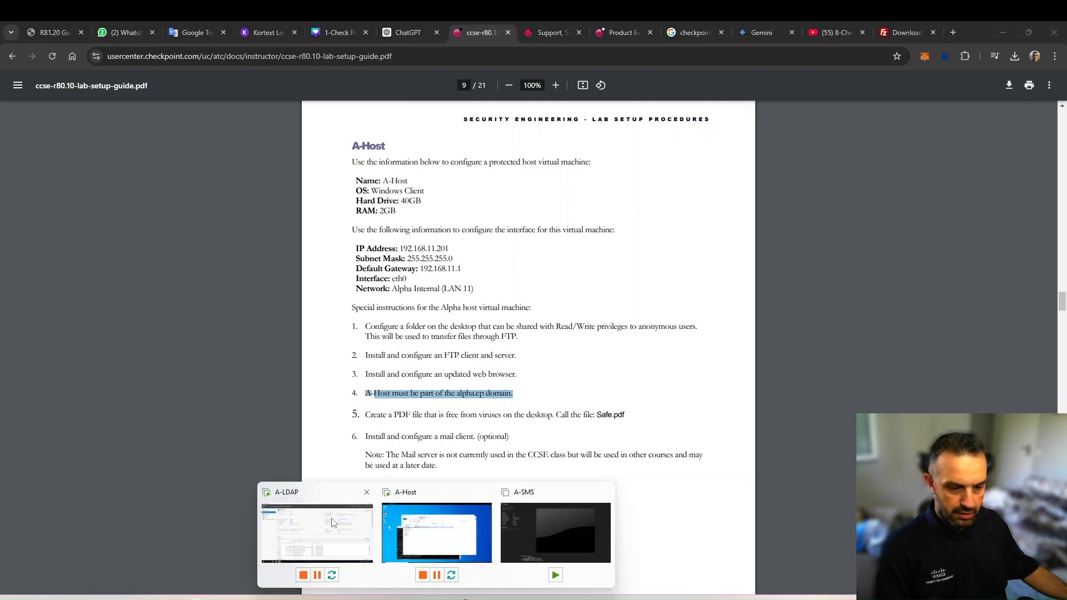
left_click(412, 515)
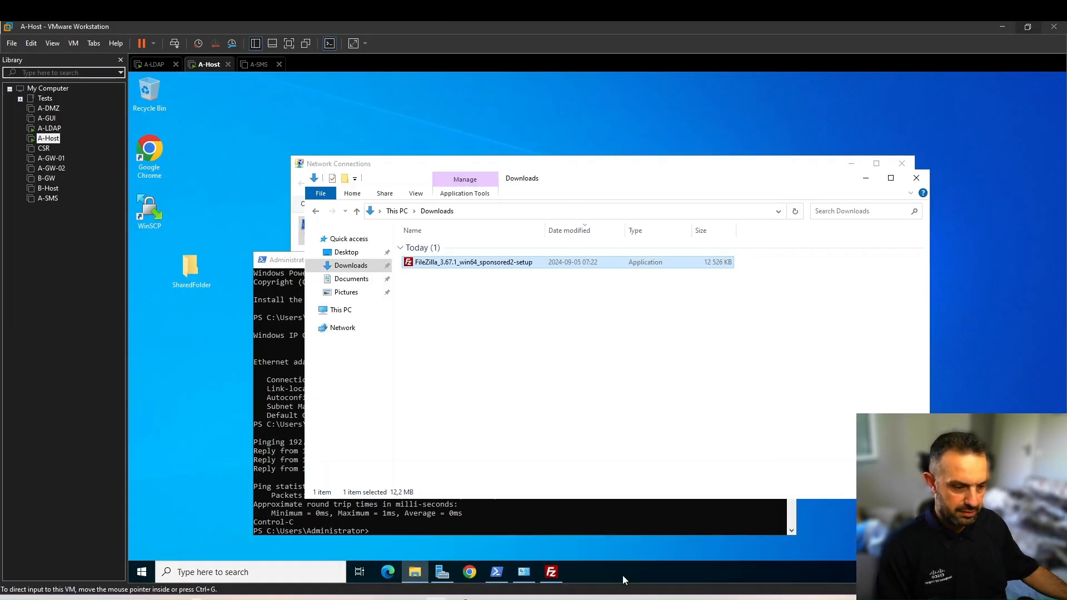
left_click(442, 572)
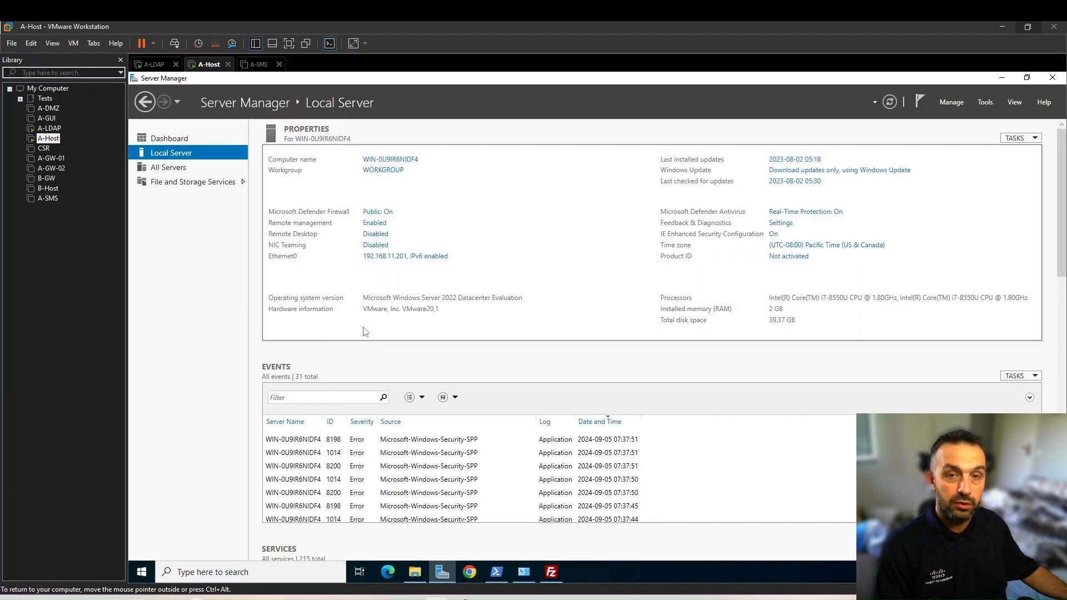
left_click(383, 171)
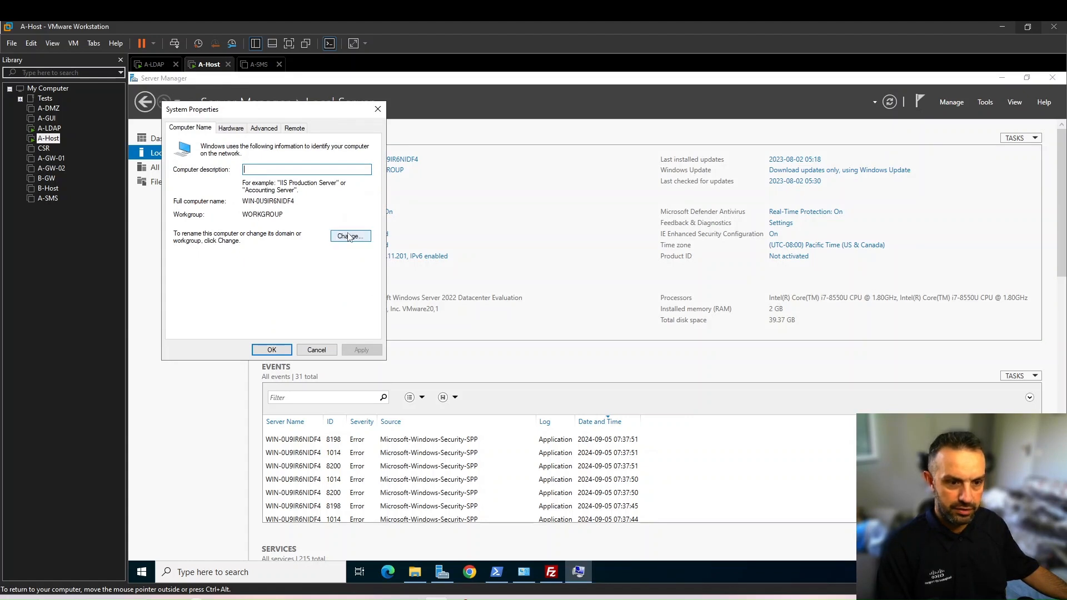
left_click(348, 236)
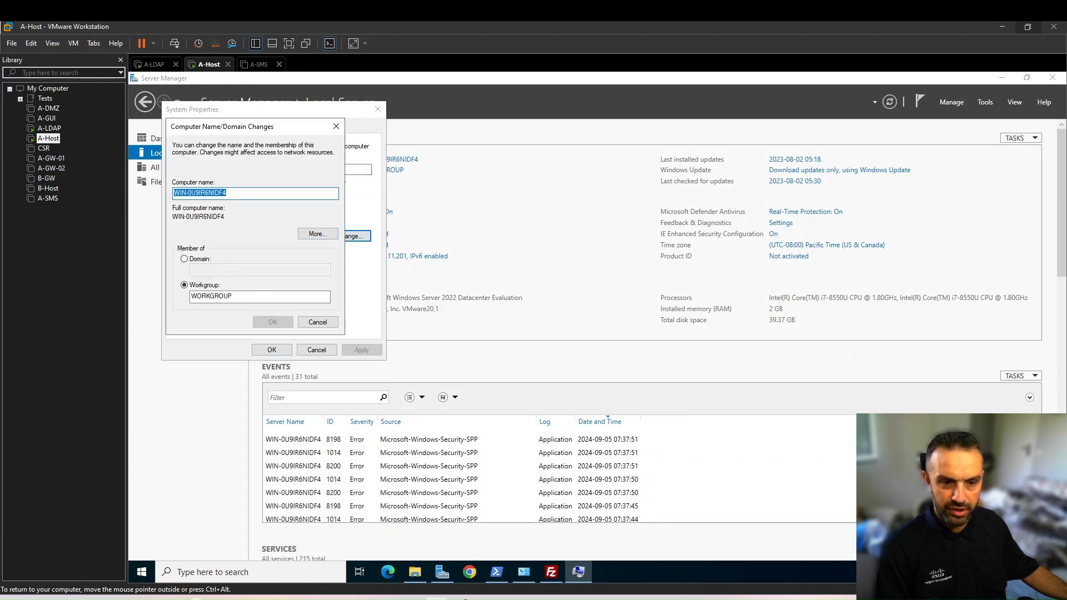
type("A")
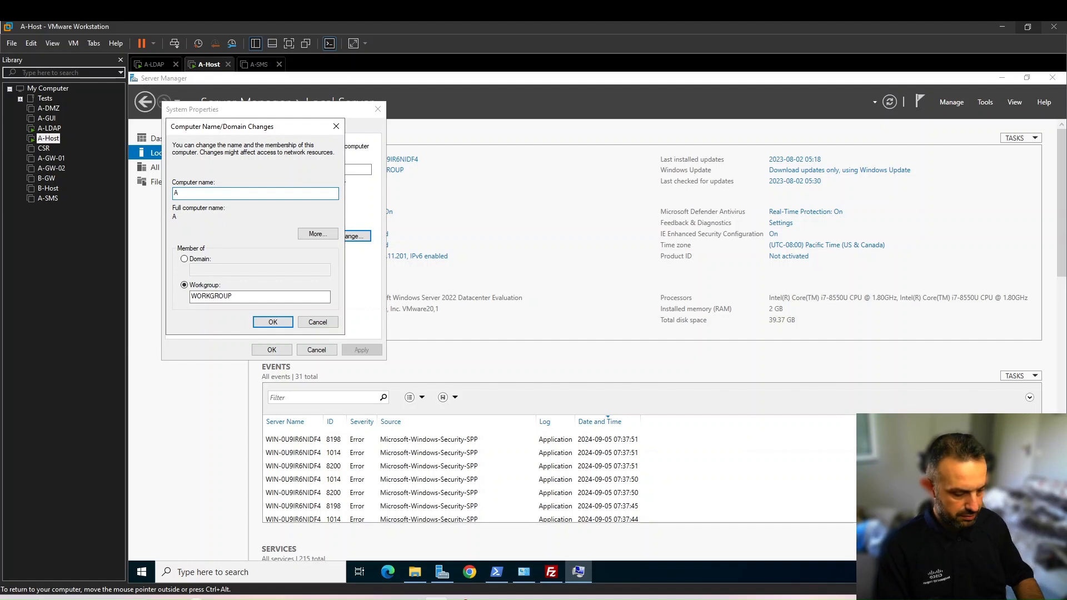
type("-Host")
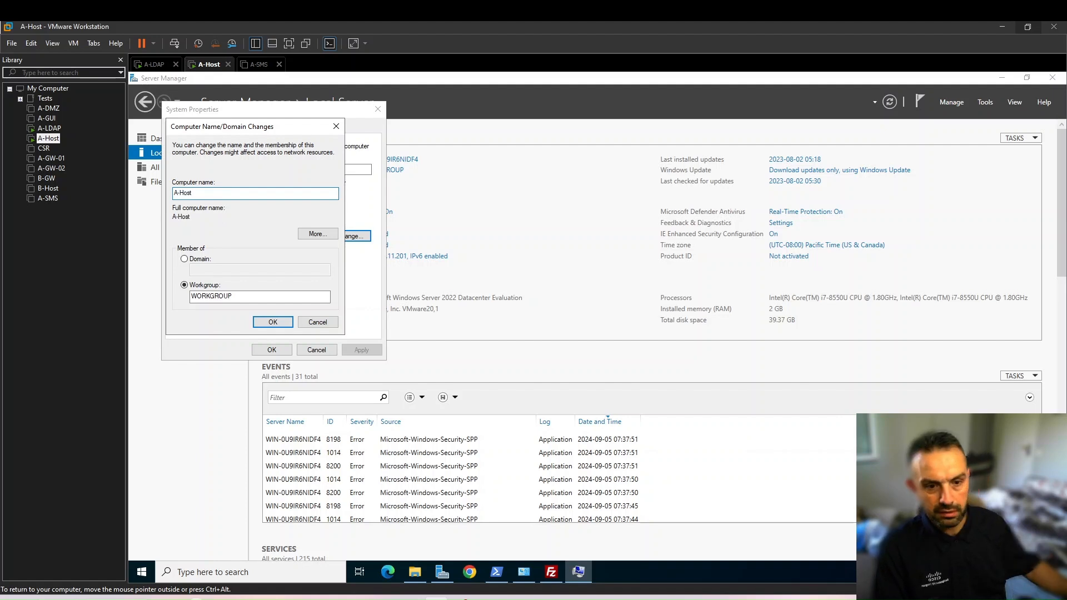
Set the membership to the alpha.cp domain and try to apply the name and domain changes
left_click(184, 259)
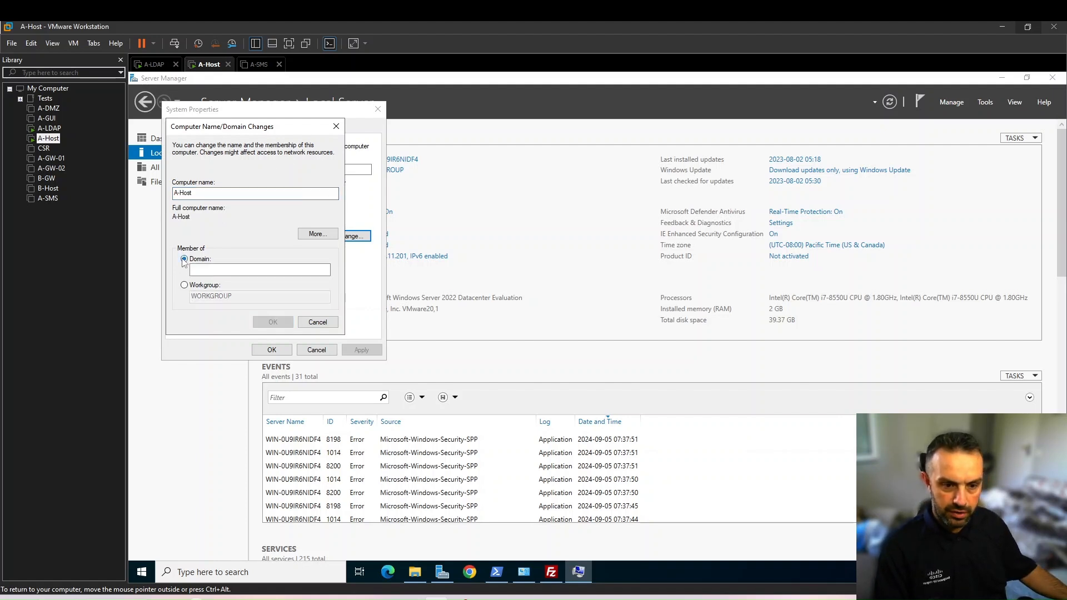
type("alp")
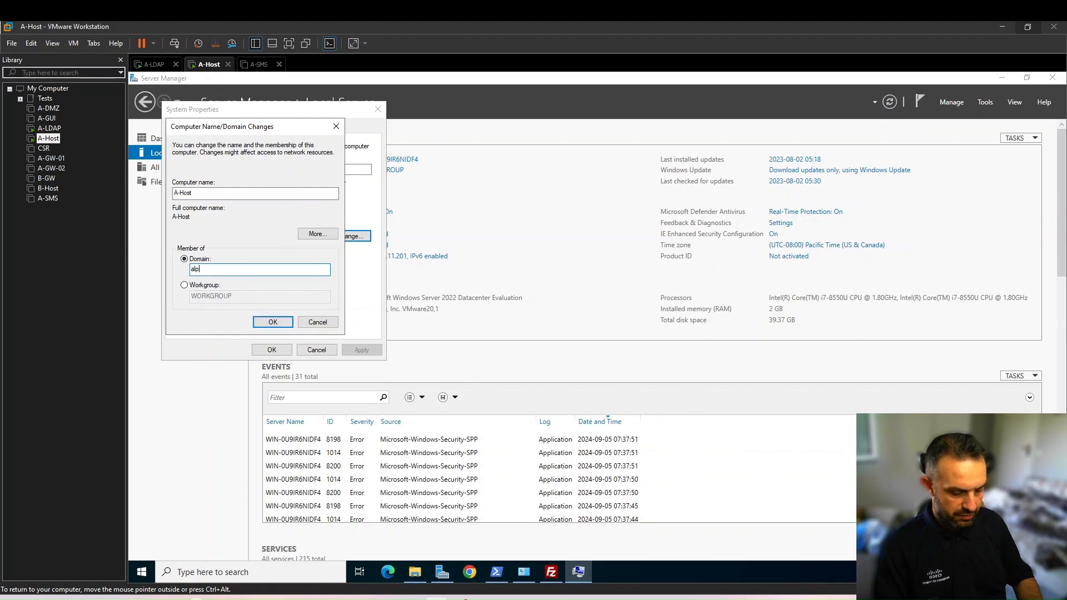
type("ha")
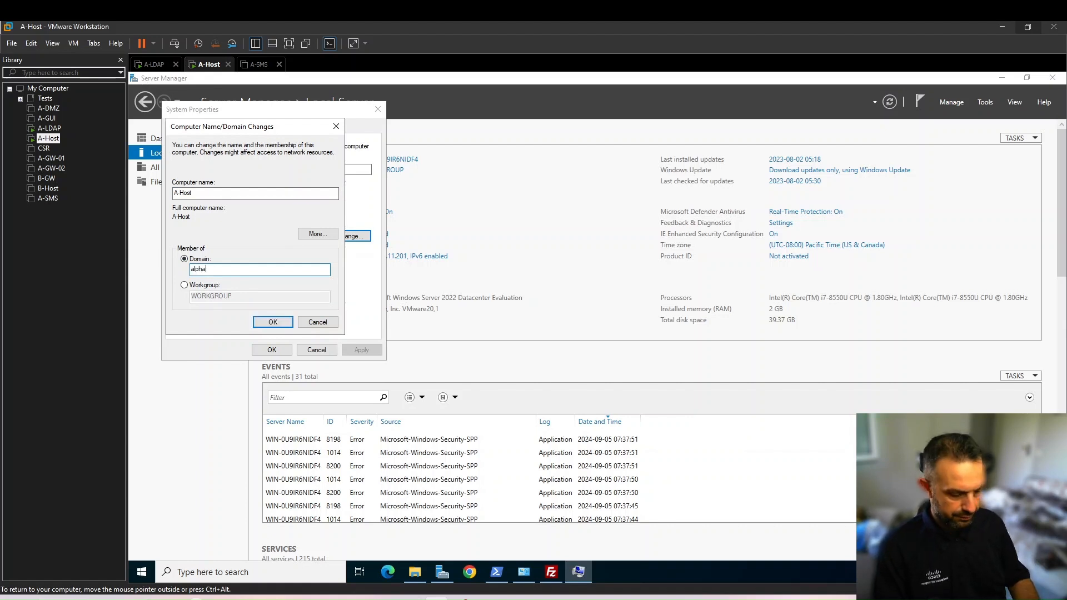
type(".cp")
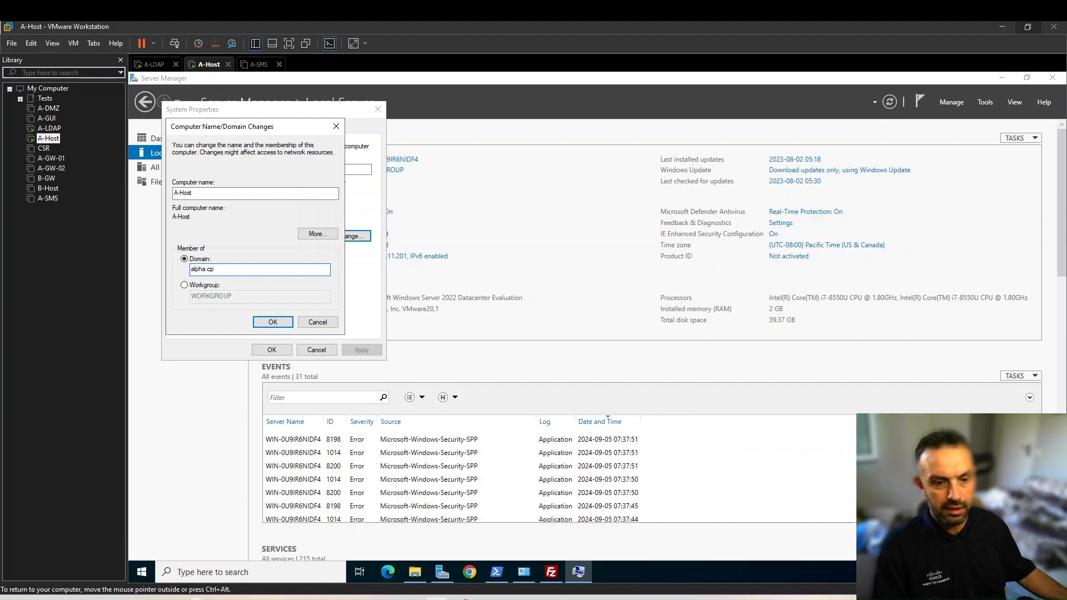
left_click(271, 322)
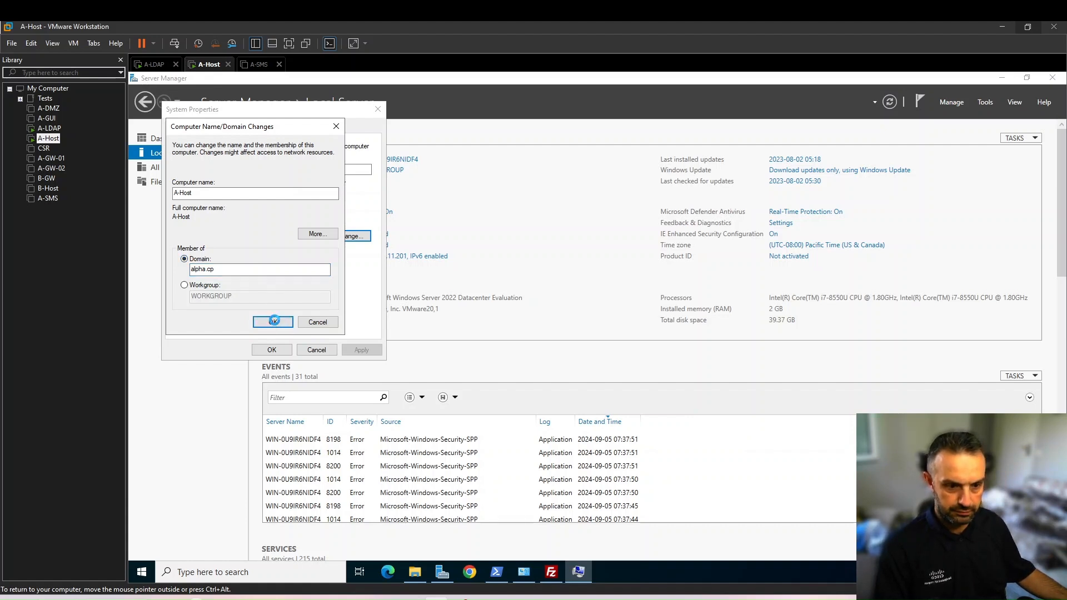
key("Return")
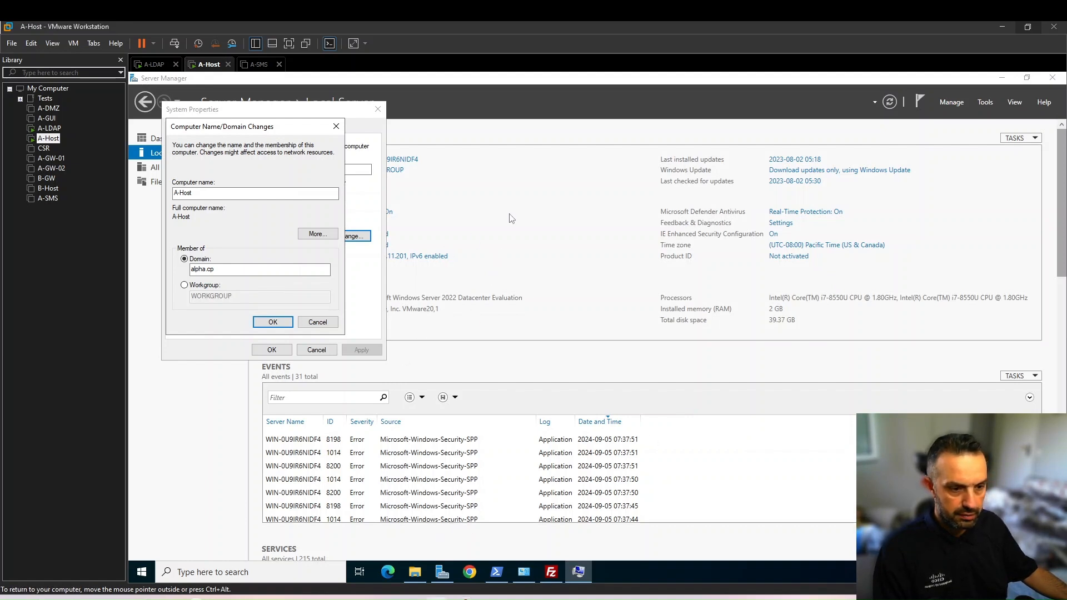
left_click(275, 323)
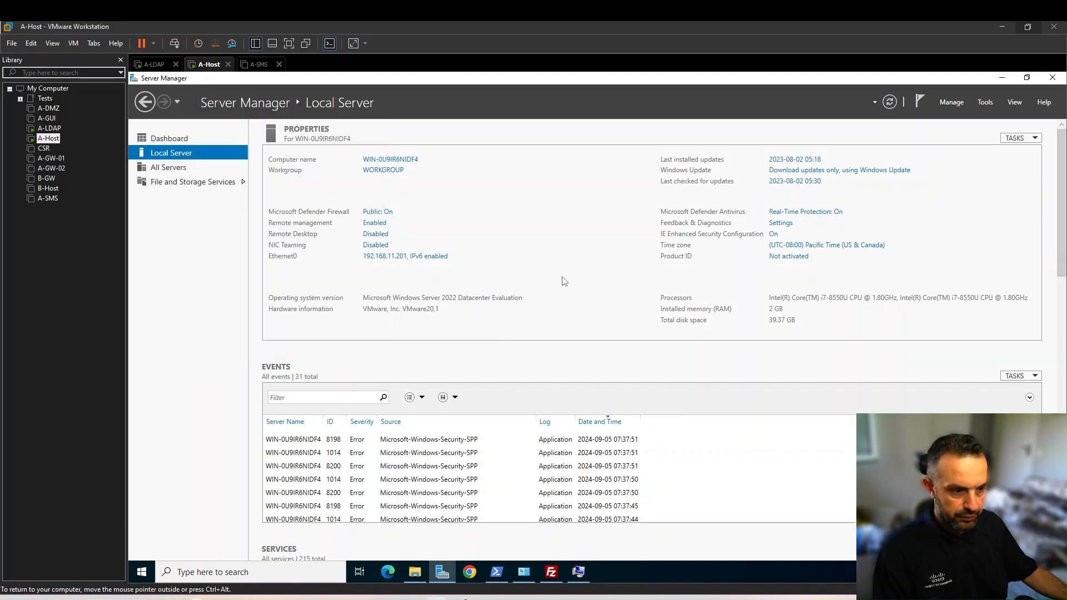
Review Ethernet0's IPv4 address, gateway and DNS server settings, then return to the local server overview
left_click(417, 256)
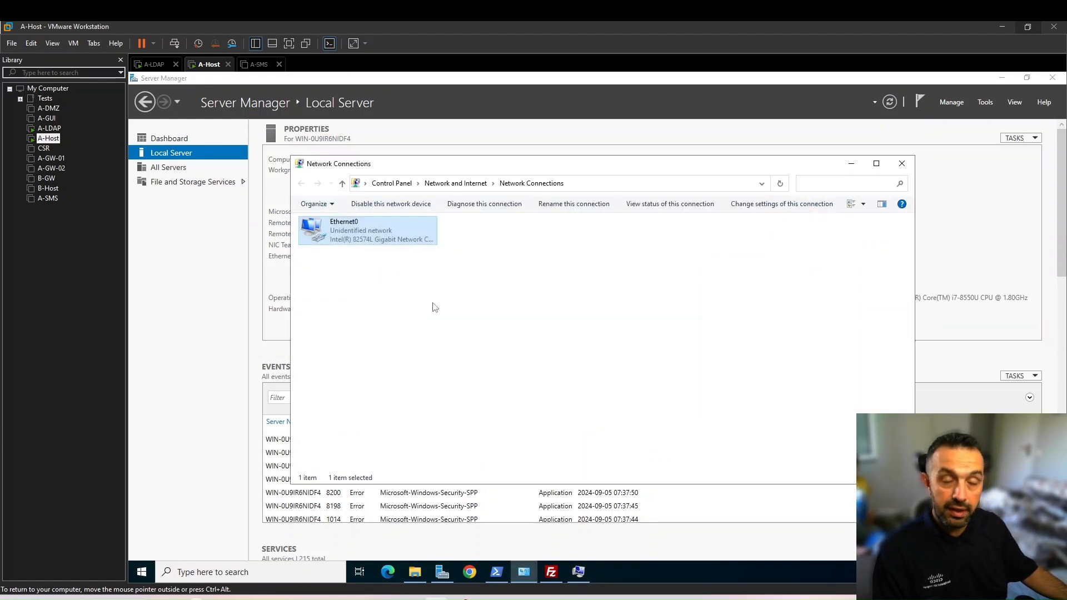
double_click(367, 230)
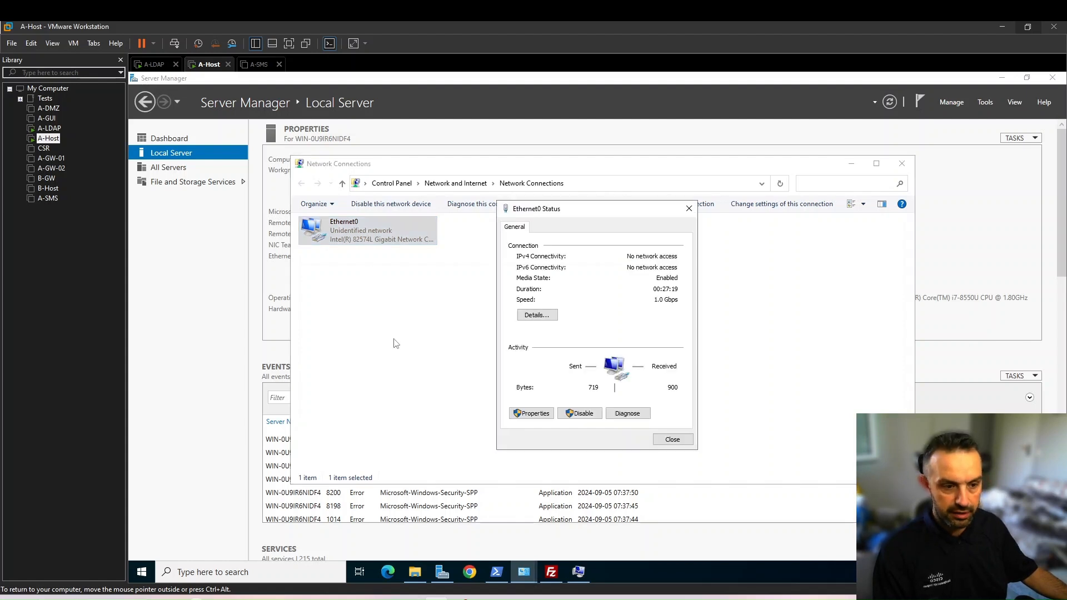
left_click(531, 413)
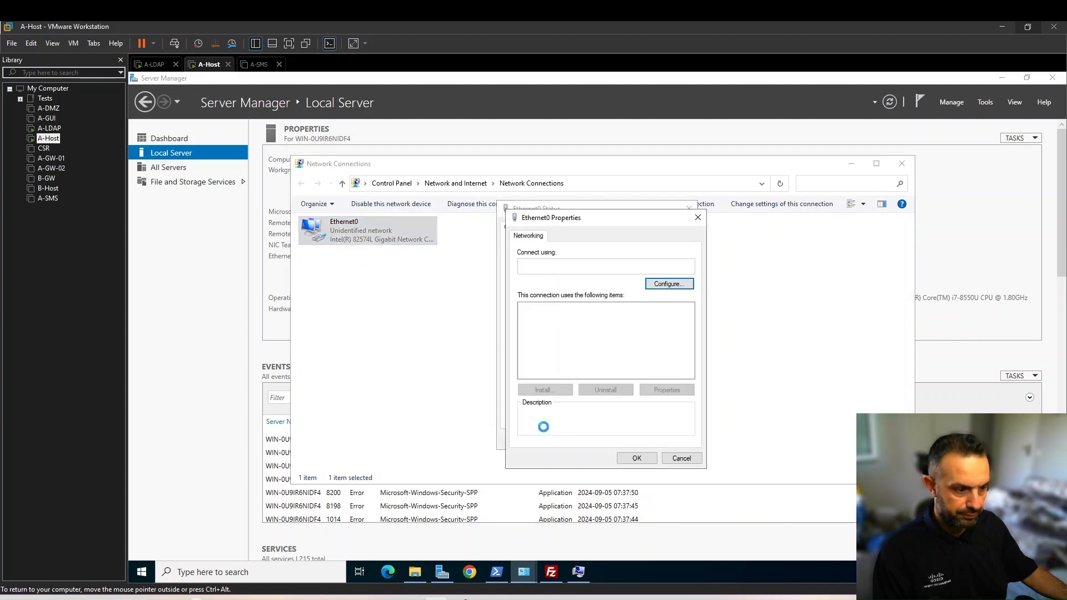
double_click(631, 337)
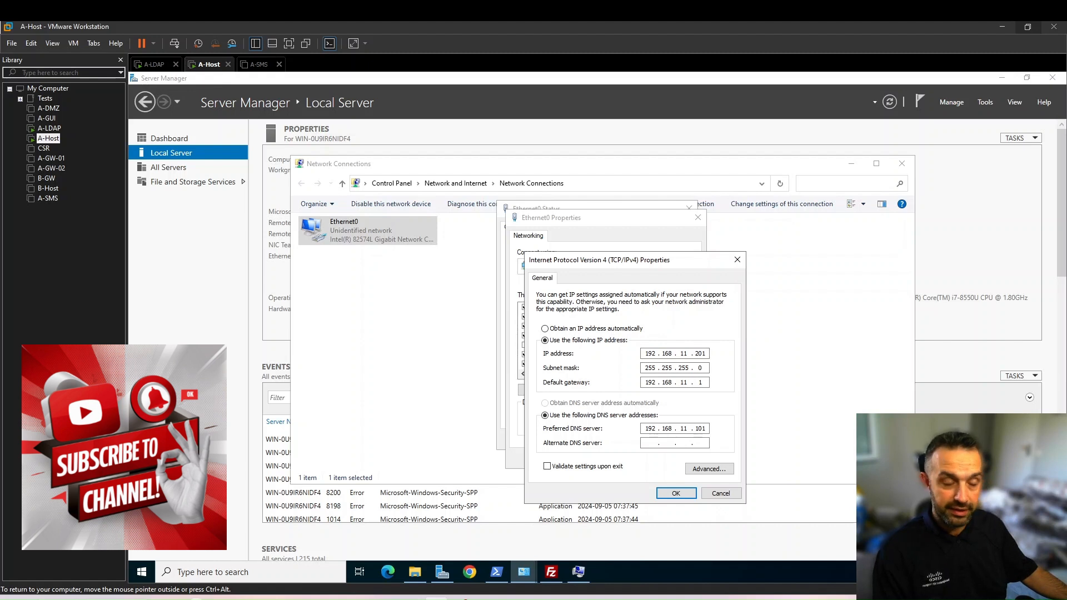
left_click(676, 493)
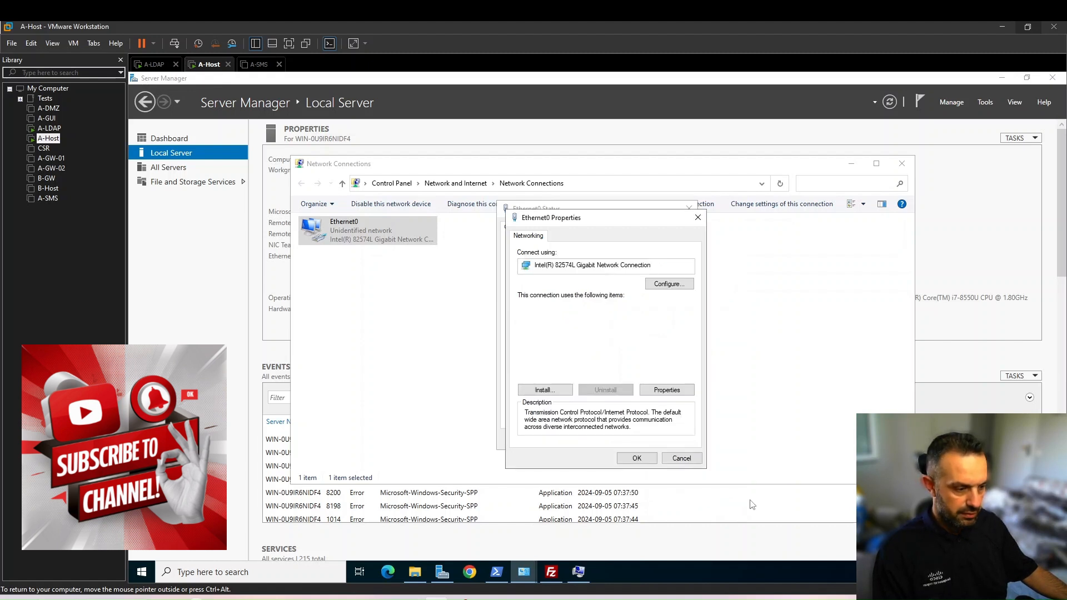
left_click(644, 459)
left_click(669, 439)
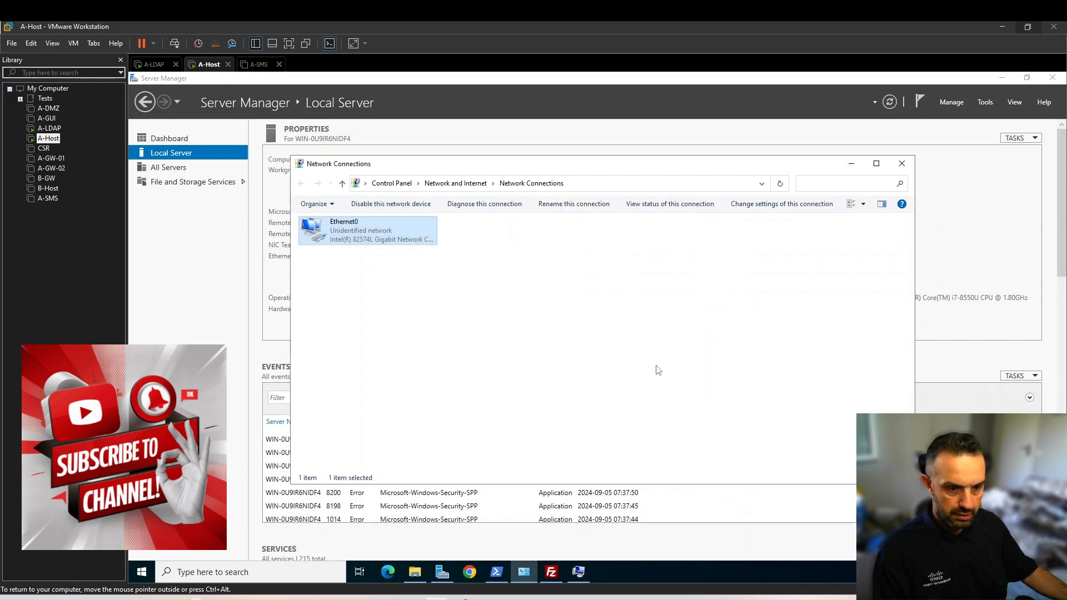
left_click(204, 345)
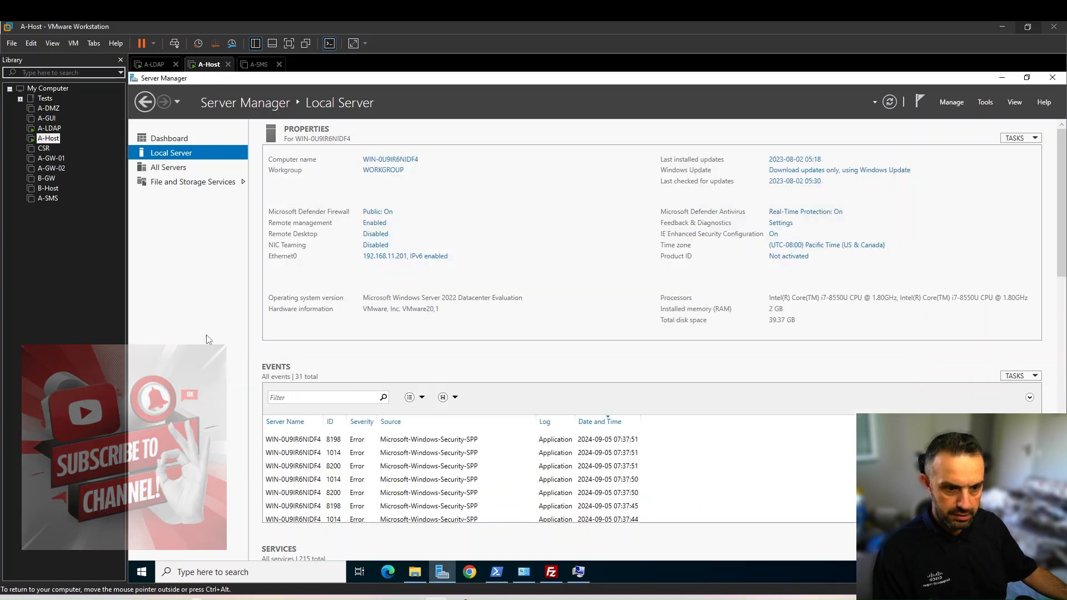
Resubmit the A-Host name and alpha.cp domain change, authorizing it with the admin user name and the account password
left_click(384, 172)
left_click(355, 236)
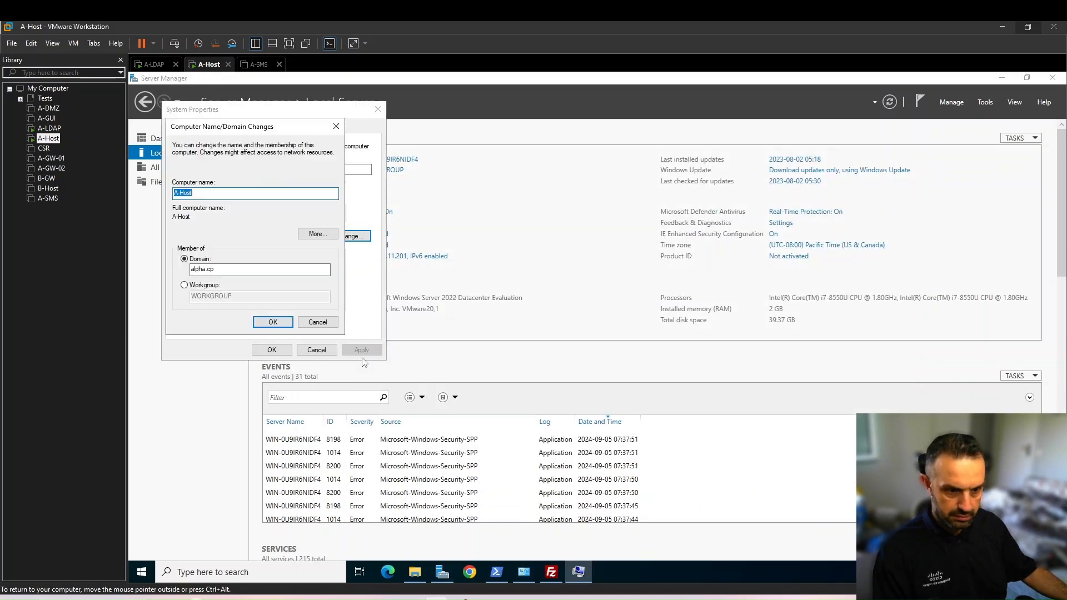
left_click(267, 320)
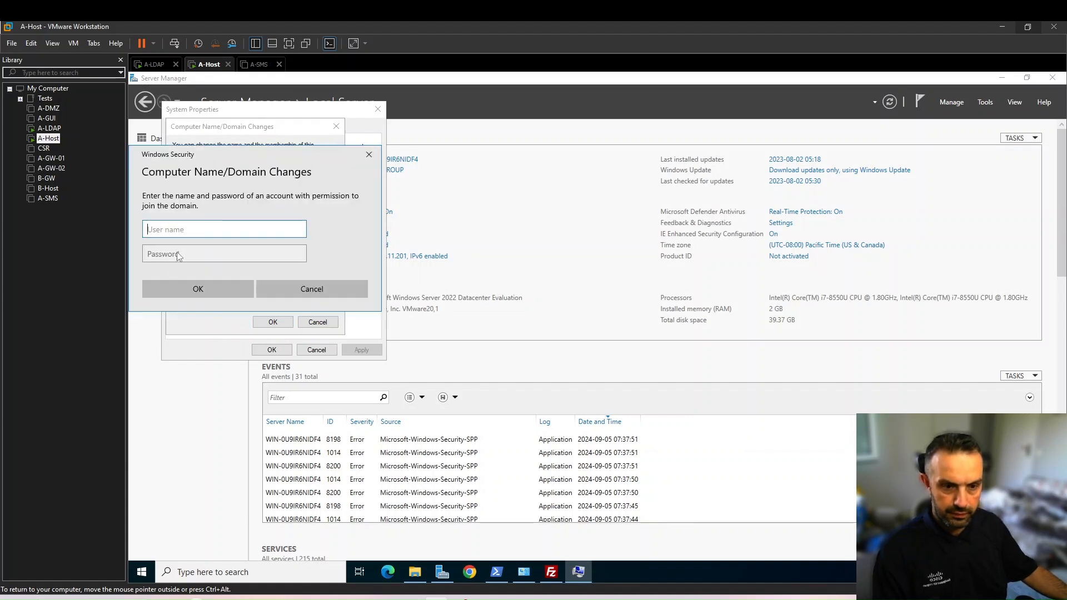
type("admin")
key("Tab")
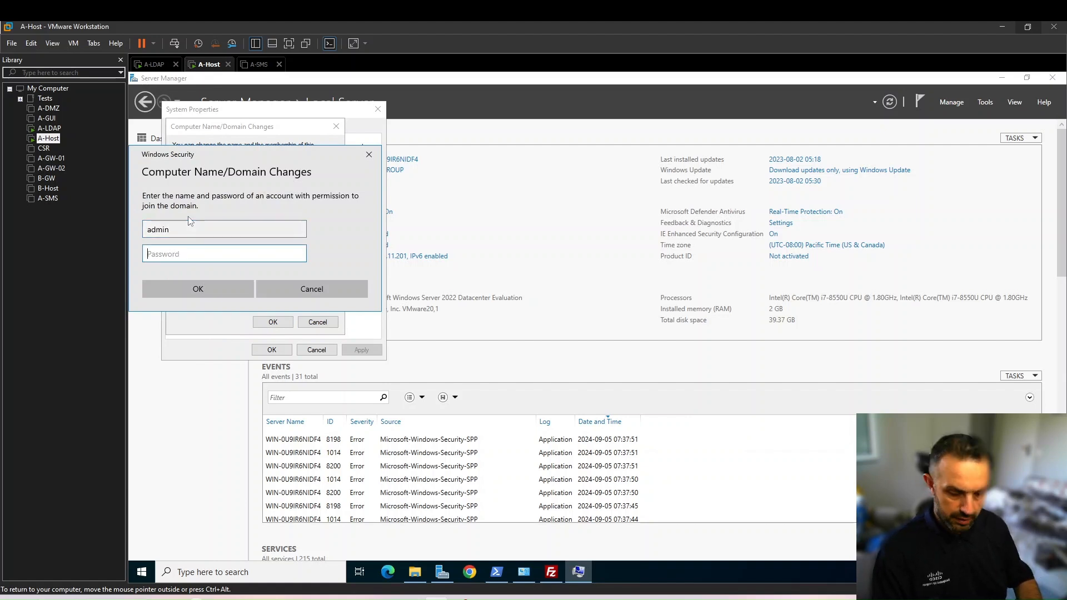
type("********")
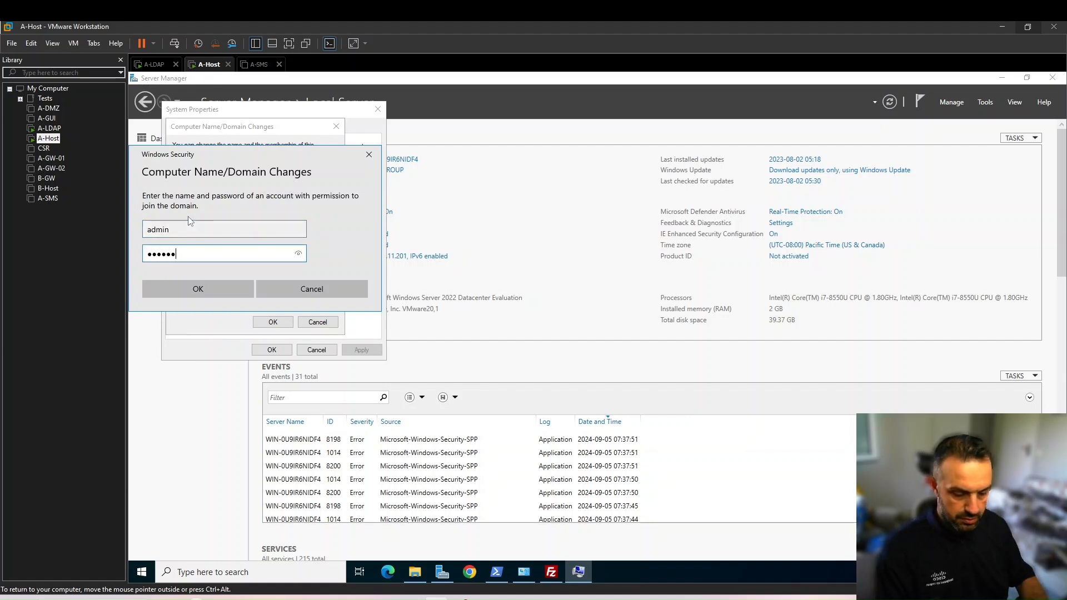
left_click(225, 295)
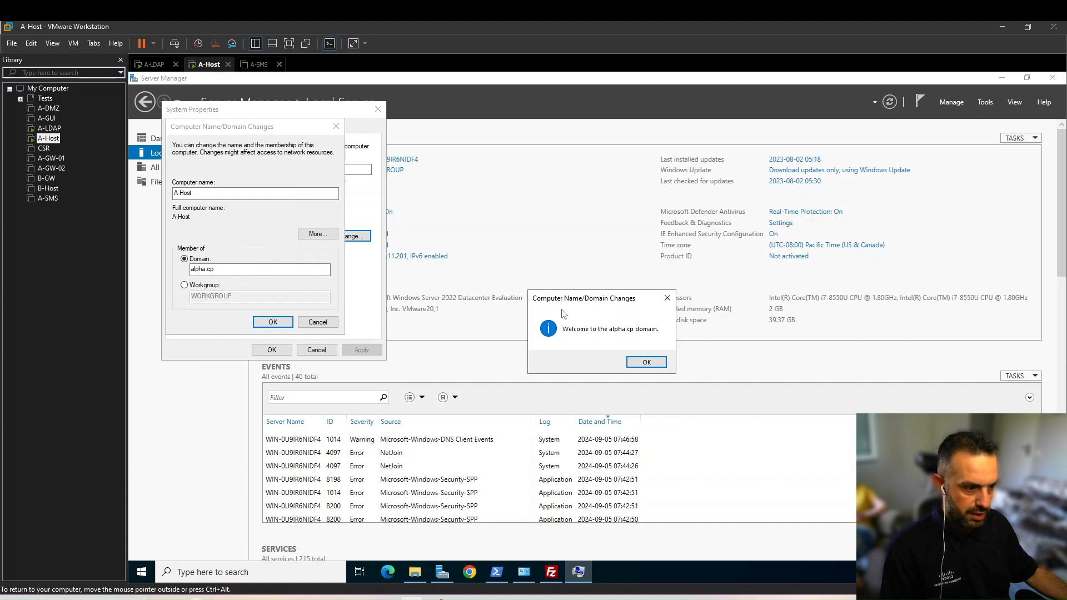
Acknowledge the domain change messages, close the system properties and restart A-Host to apply the changes
left_click(645, 363)
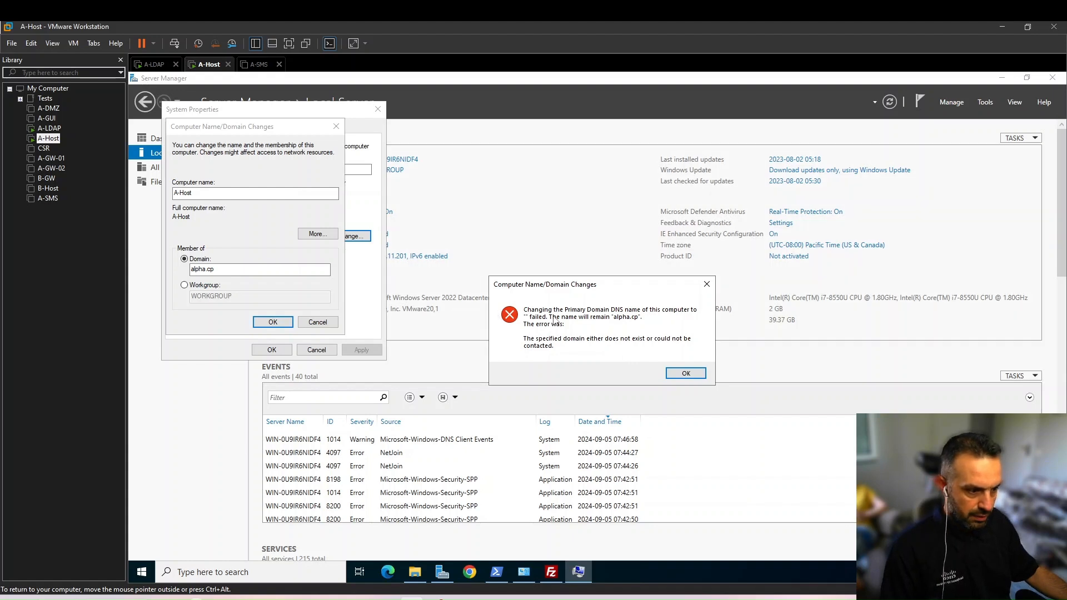
left_click(689, 375)
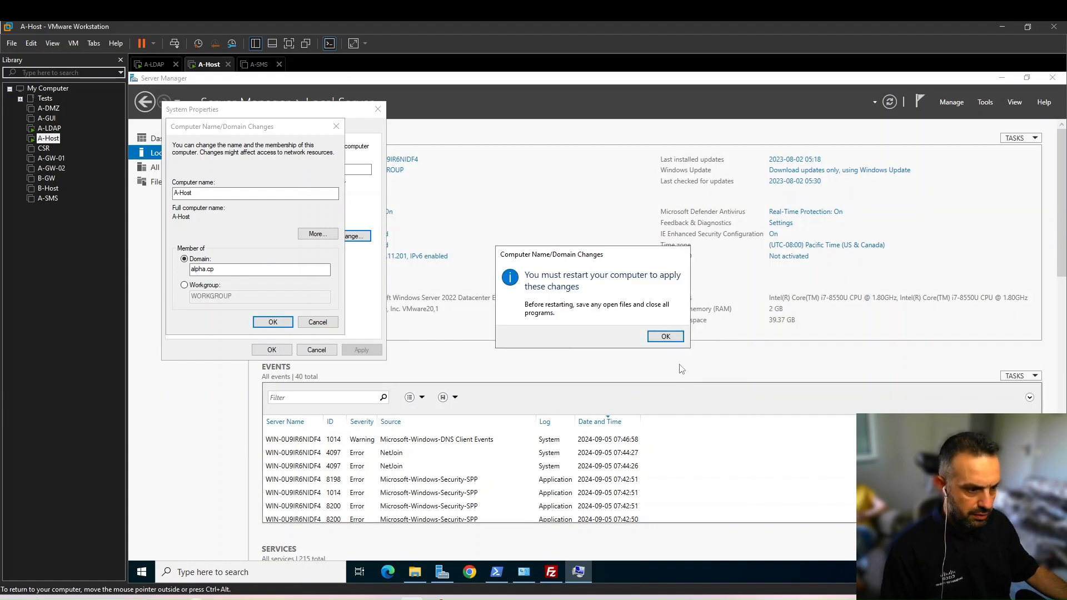
left_click(664, 337)
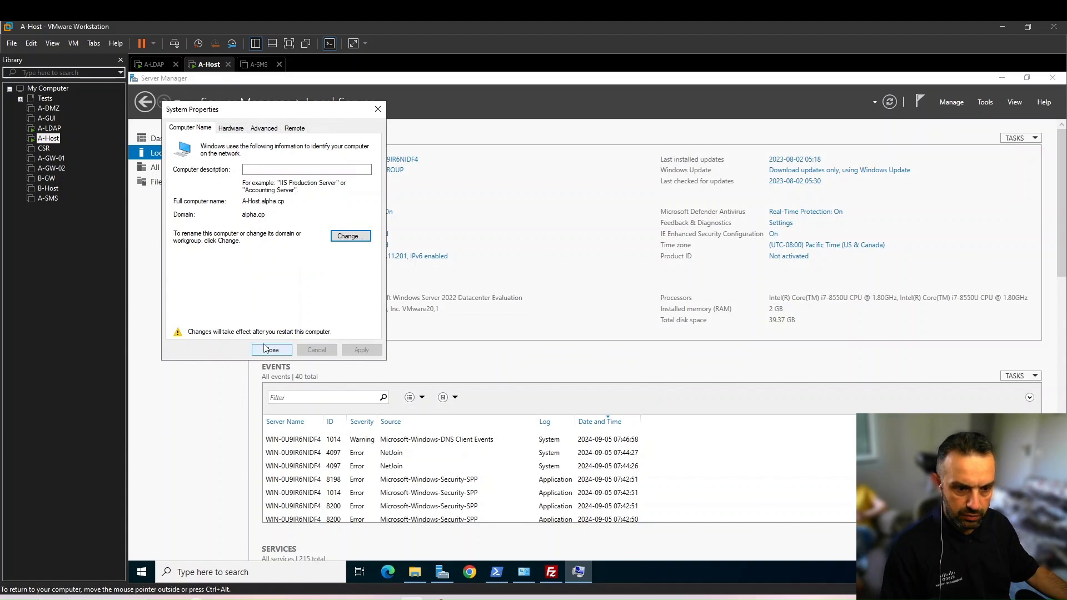
left_click(271, 350)
left_click(590, 336)
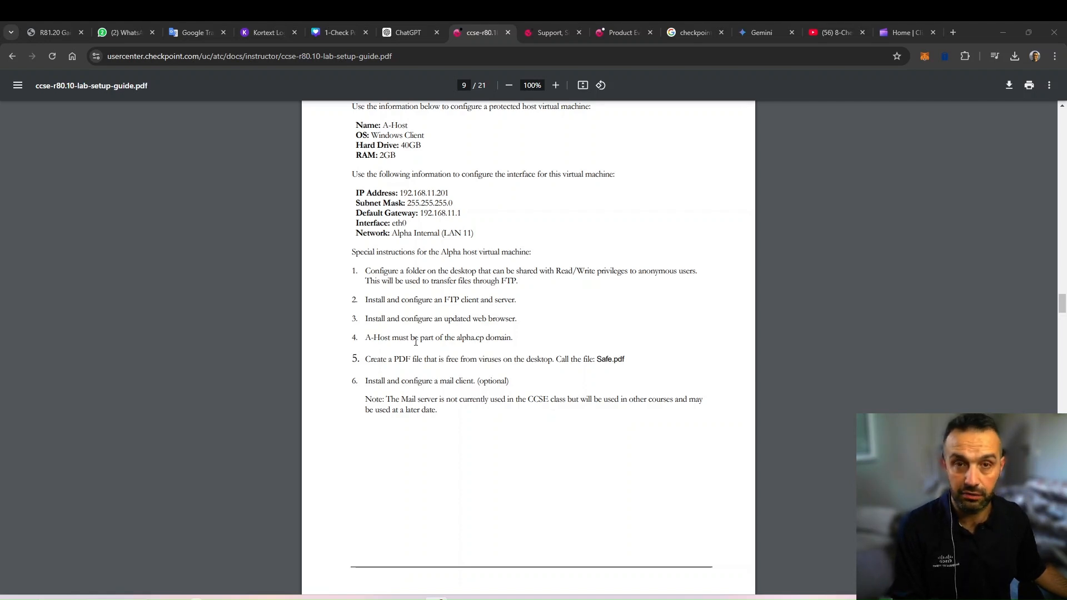
Examine the A-LDAP section of the lab guide for its interface settings, required users and groups
scroll(413, 340, "down", 8)
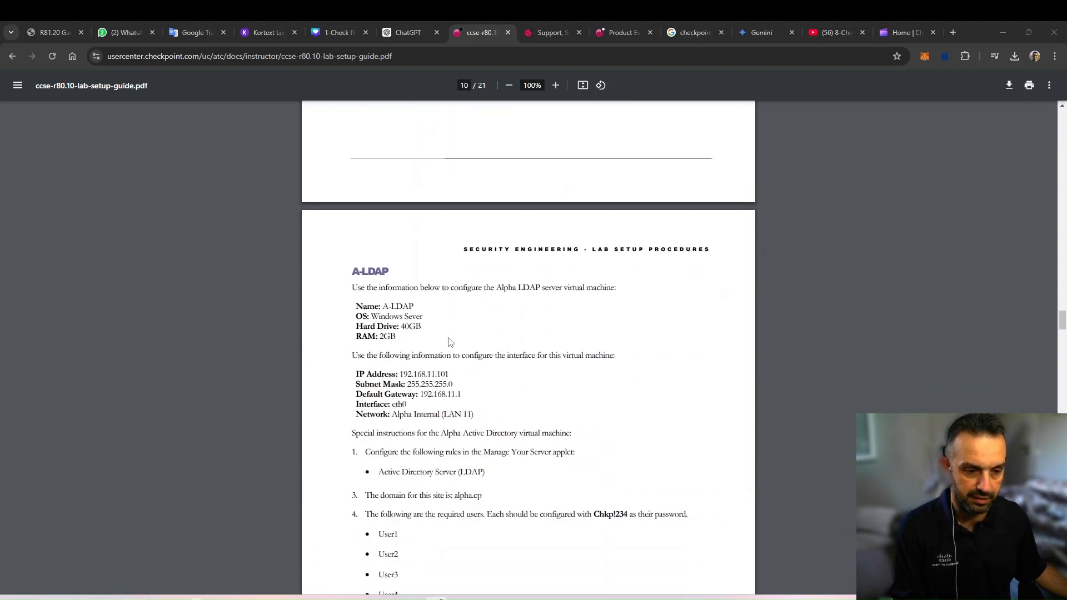
scroll(397, 240, "down", 1)
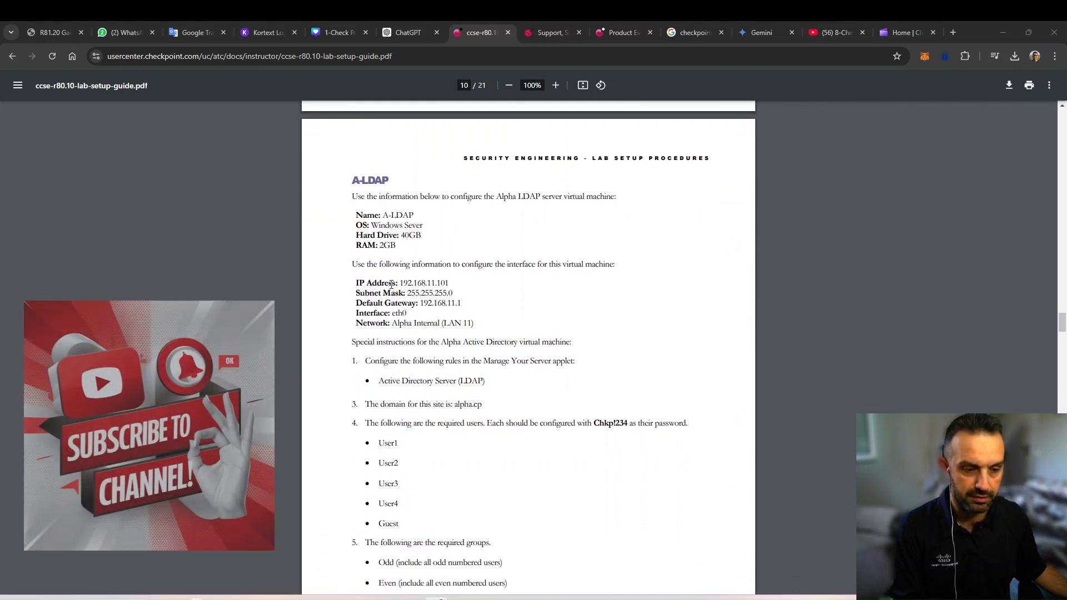